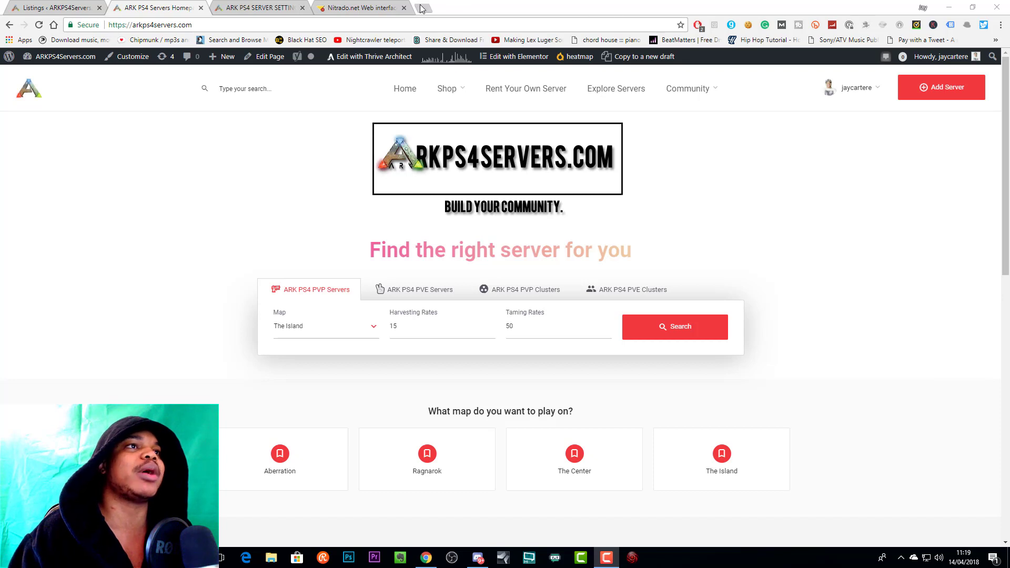
Open Nitrado's Expert Mode Settings and look over the end of GameUserSettings.ini.
click(368, 7)
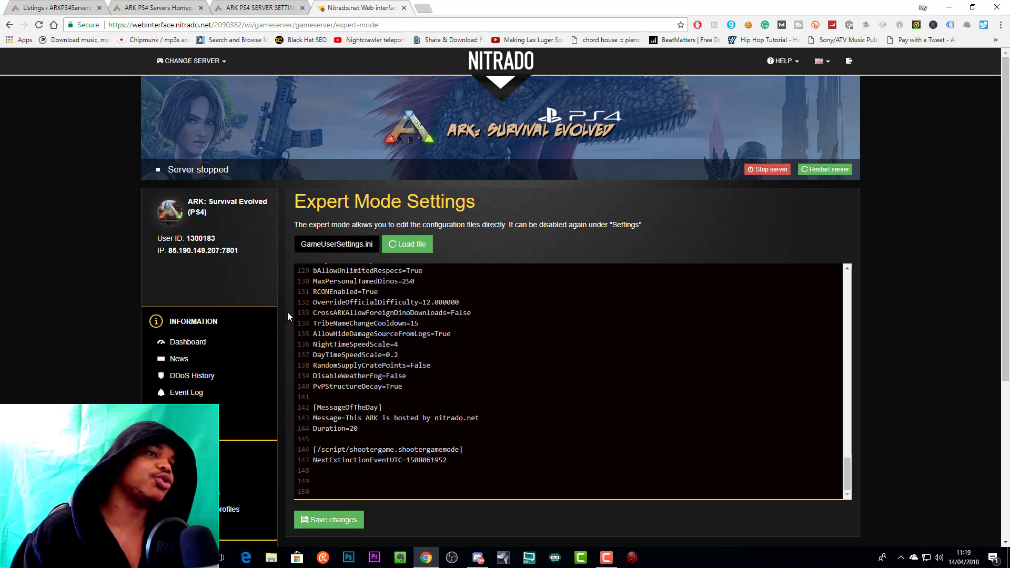
scroll(329, 376, up, 1)
scroll(329, 376, down, 1)
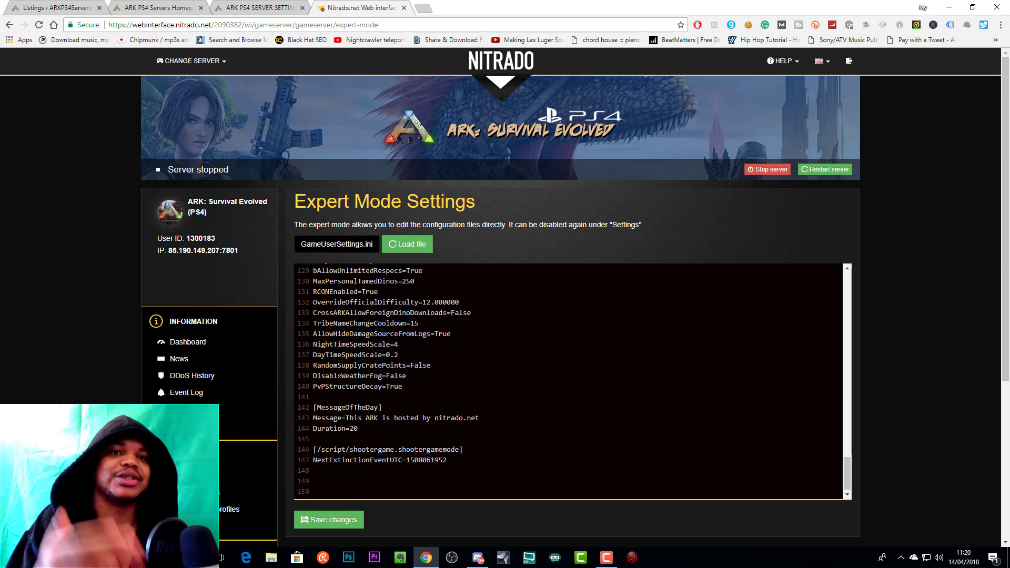
drag(356, 355, 462, 500)
click(429, 470)
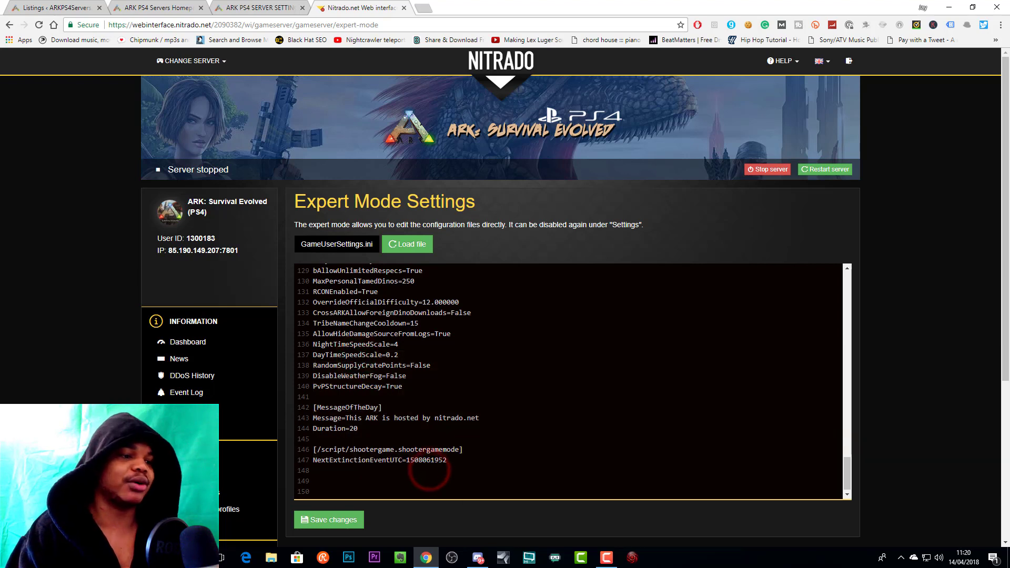
Select all GameUserSettings.ini text with Ctrl+A, then return to the ARKPS4Servers.com homepage.
click(396, 419)
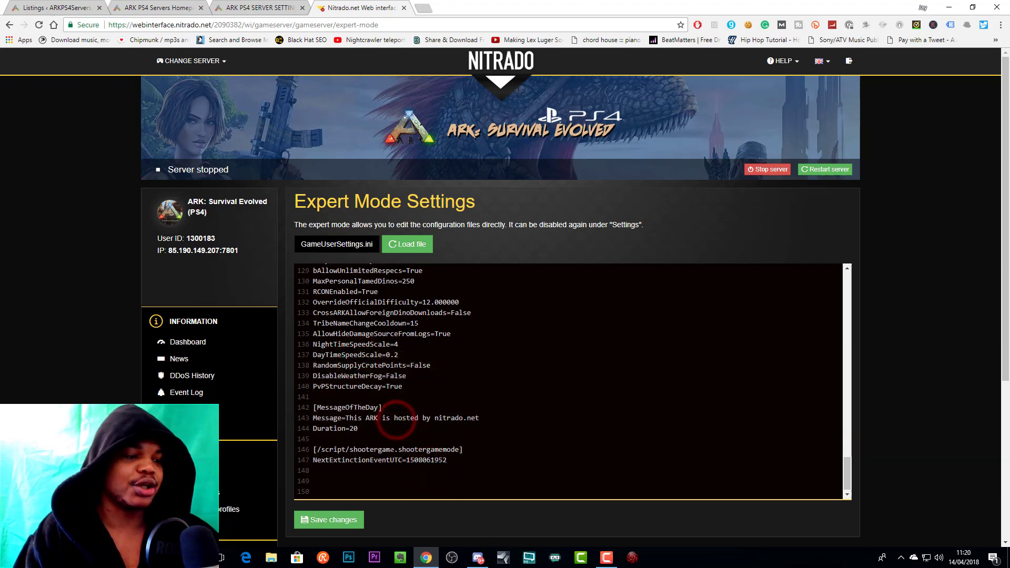
key(ctrl+a)
click(378, 462)
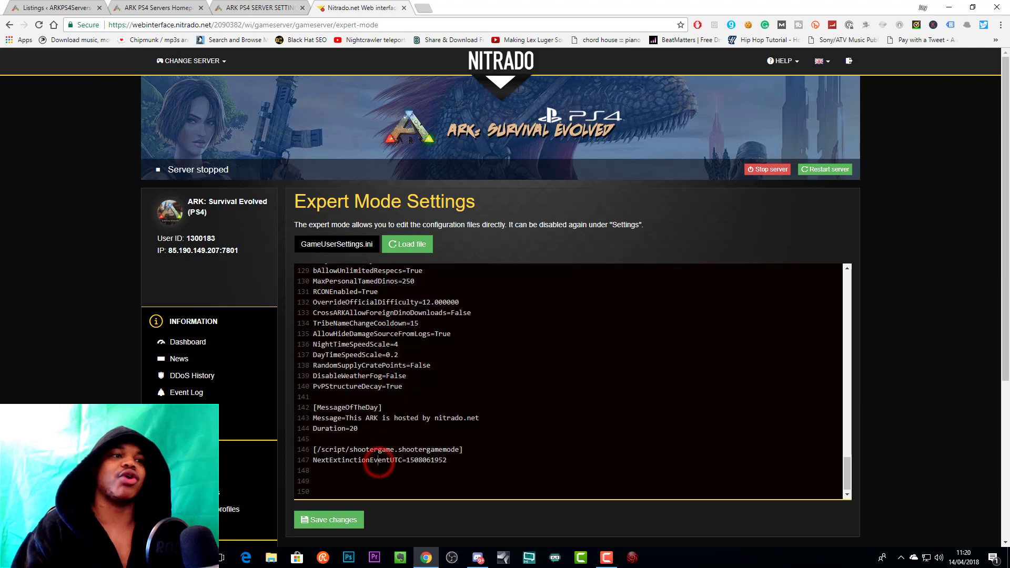
click(373, 480)
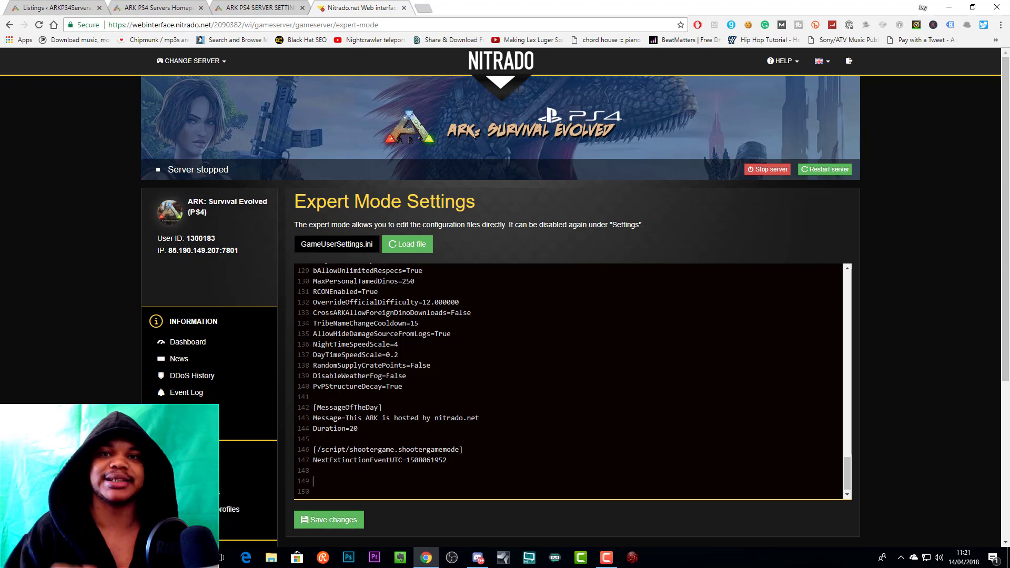
click(158, 7)
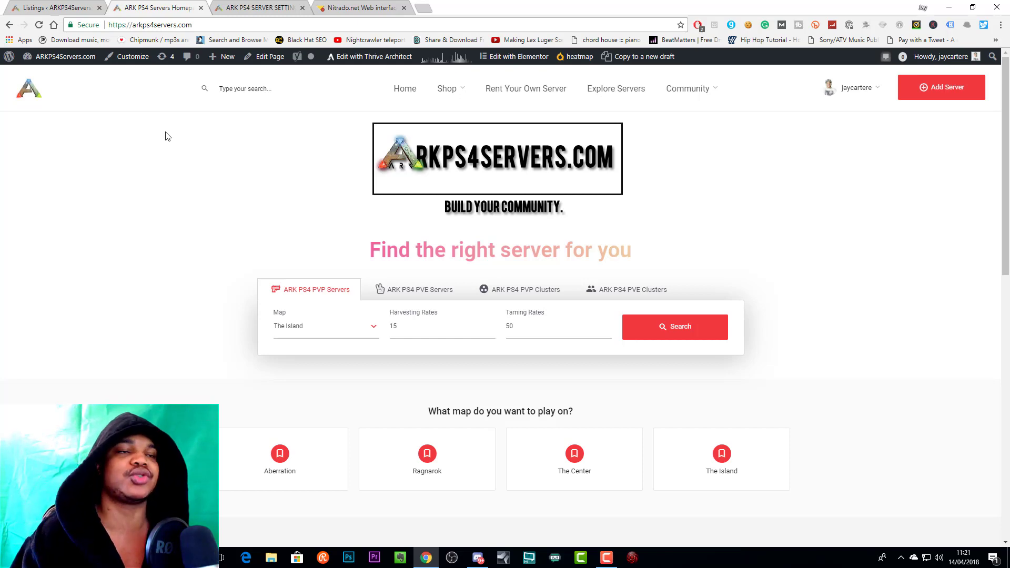
Go to the ARK PS4 Server Settings page and scroll to the £9.99 Server Settings Codes packs.
mouse_move(453, 95)
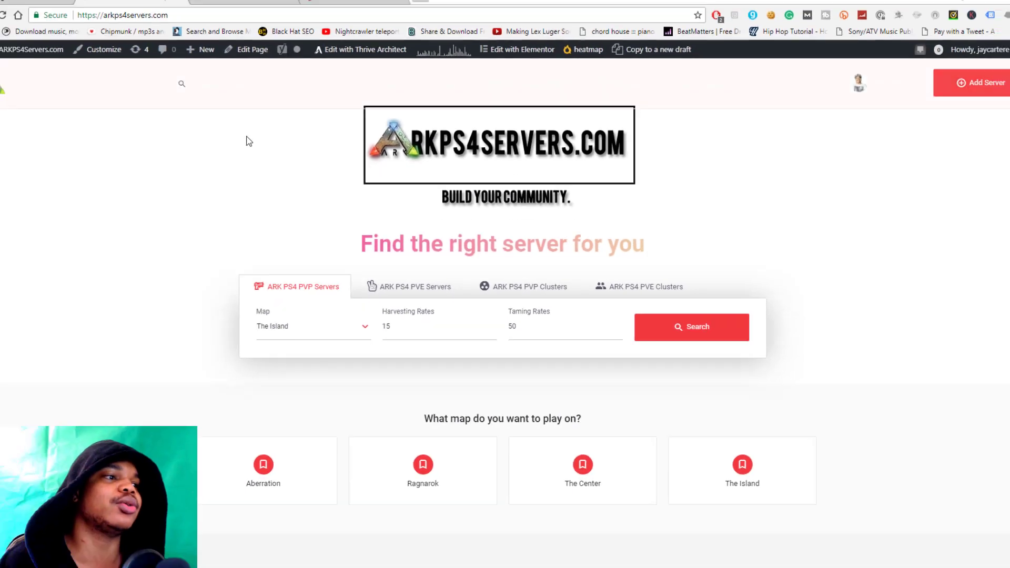
scroll(248, 141, down, 15)
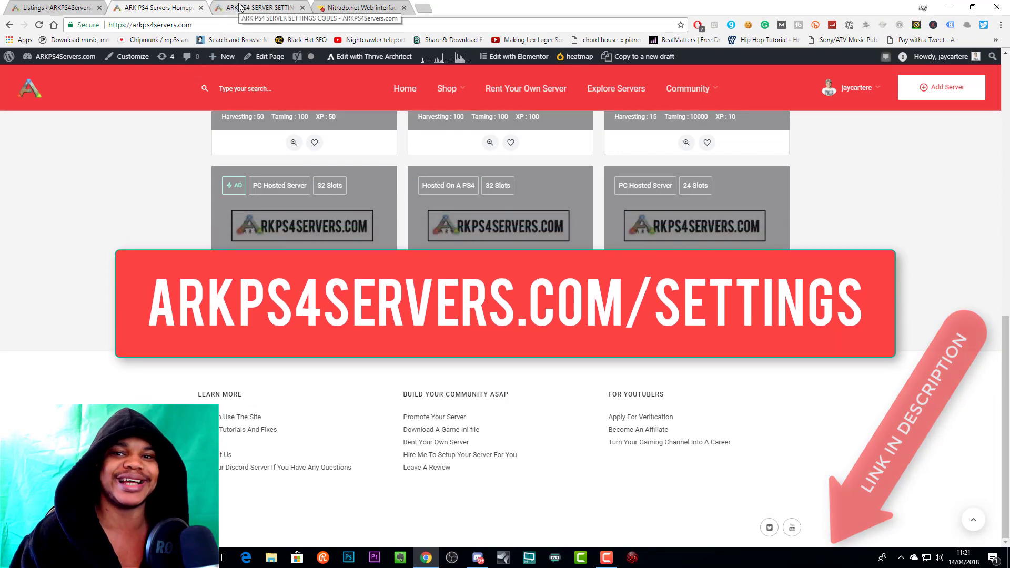
click(238, 12)
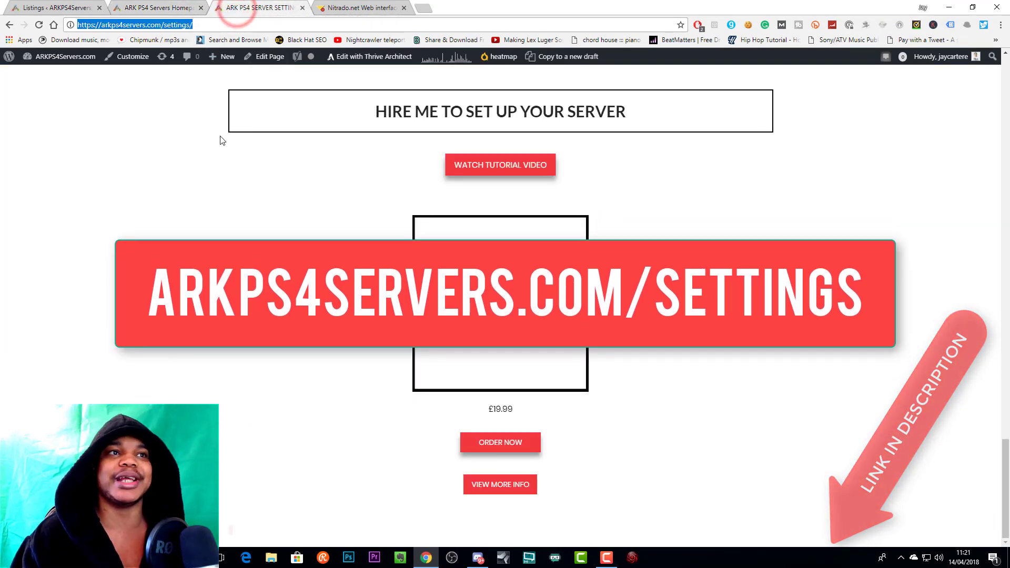
scroll(270, 176, down, 10)
scroll(273, 169, up, 10)
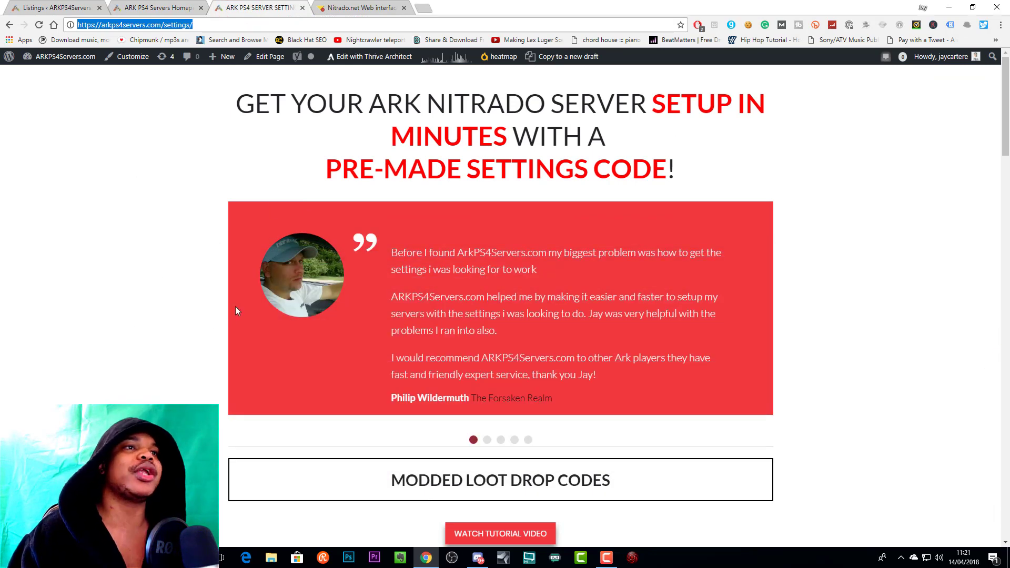
click(169, 289)
scroll(163, 260, down, 3)
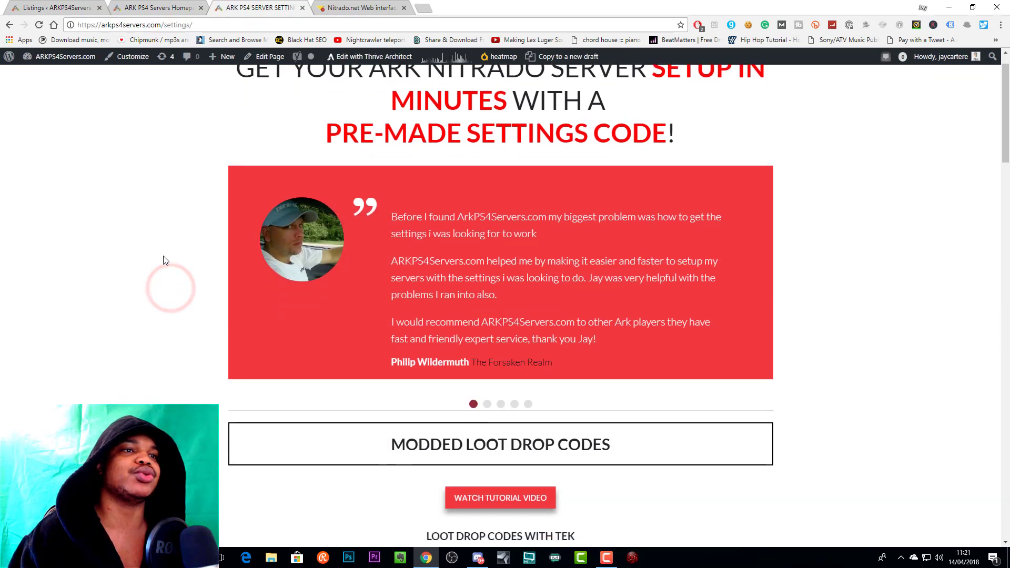
scroll(166, 261, down, 5)
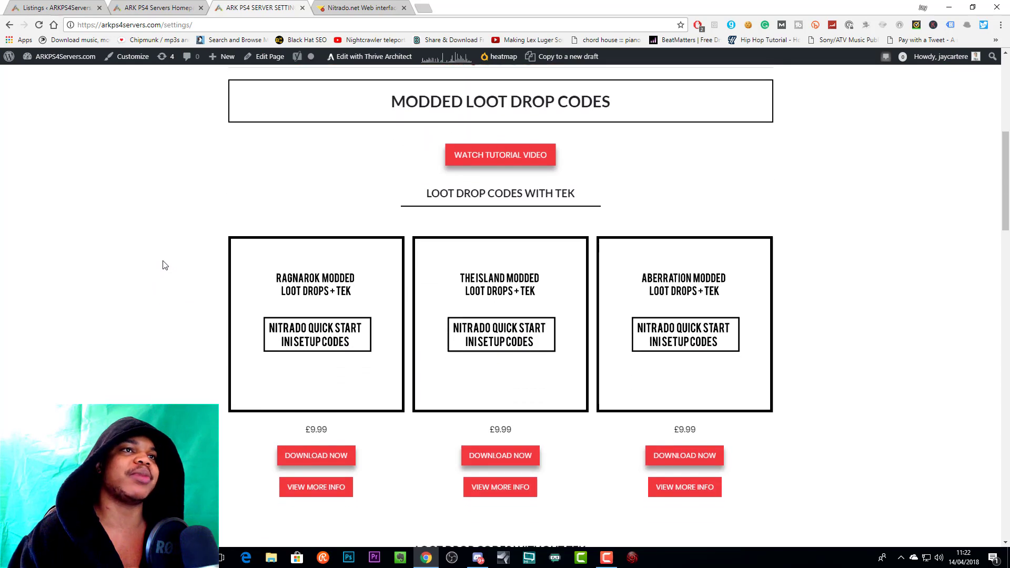
scroll(163, 265, down, 15)
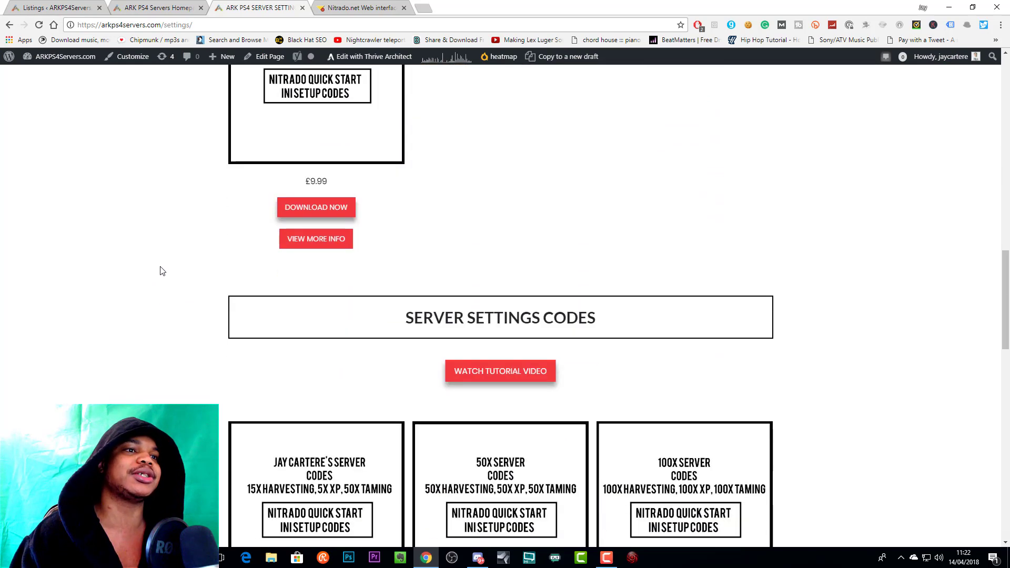
scroll(158, 273, down, 3)
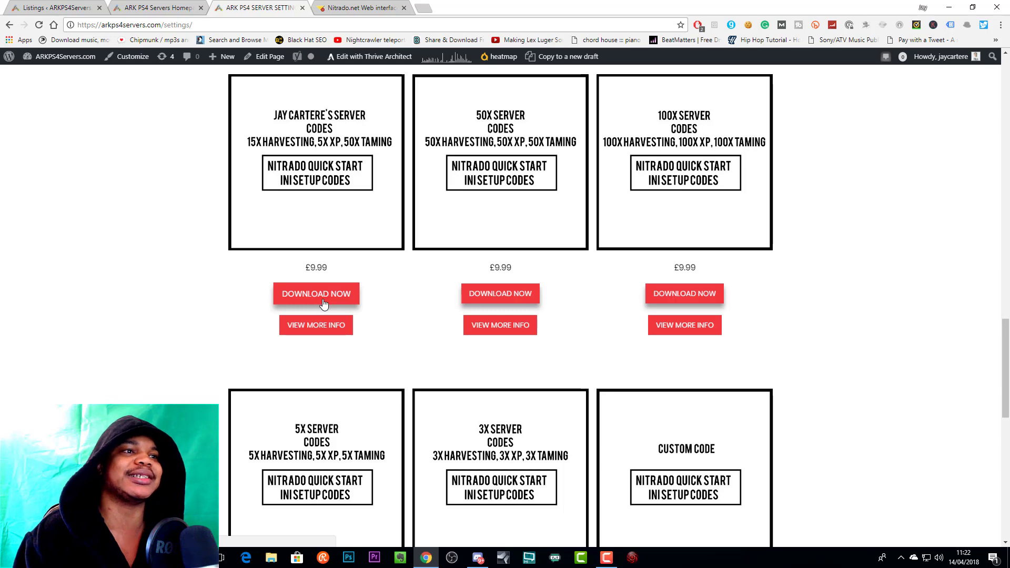
click(500, 294)
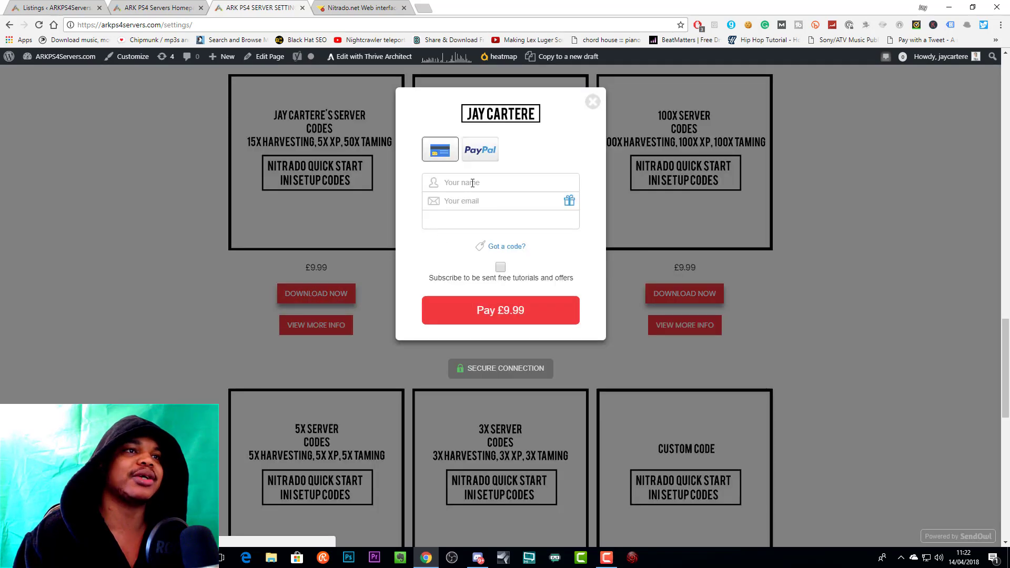
click(478, 204)
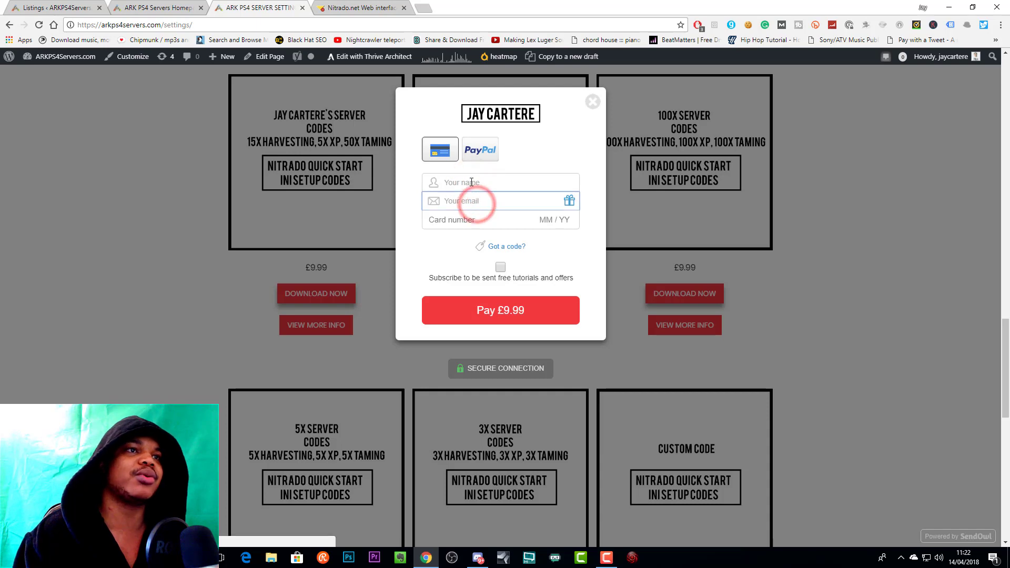
click(469, 182)
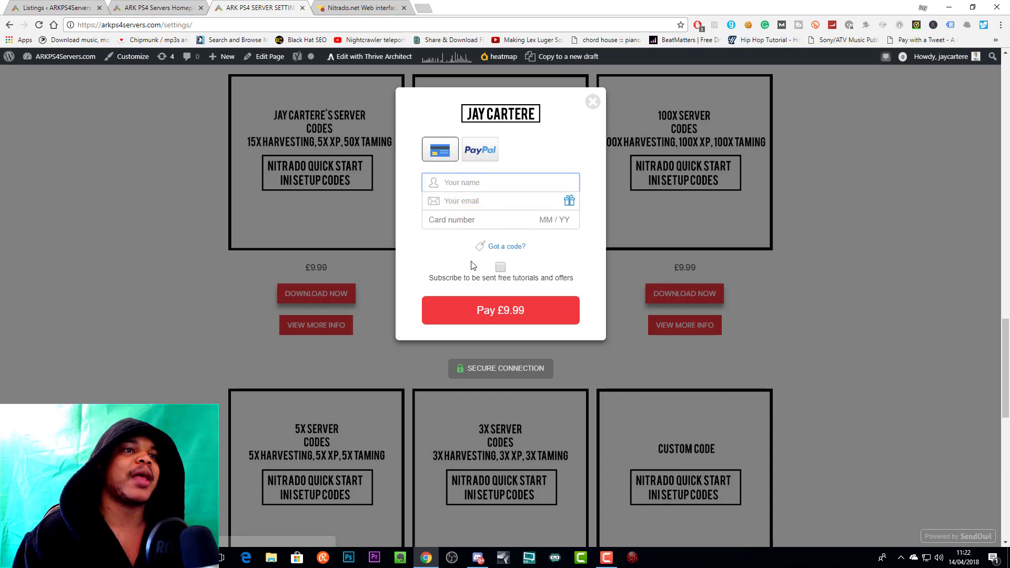
click(500, 268)
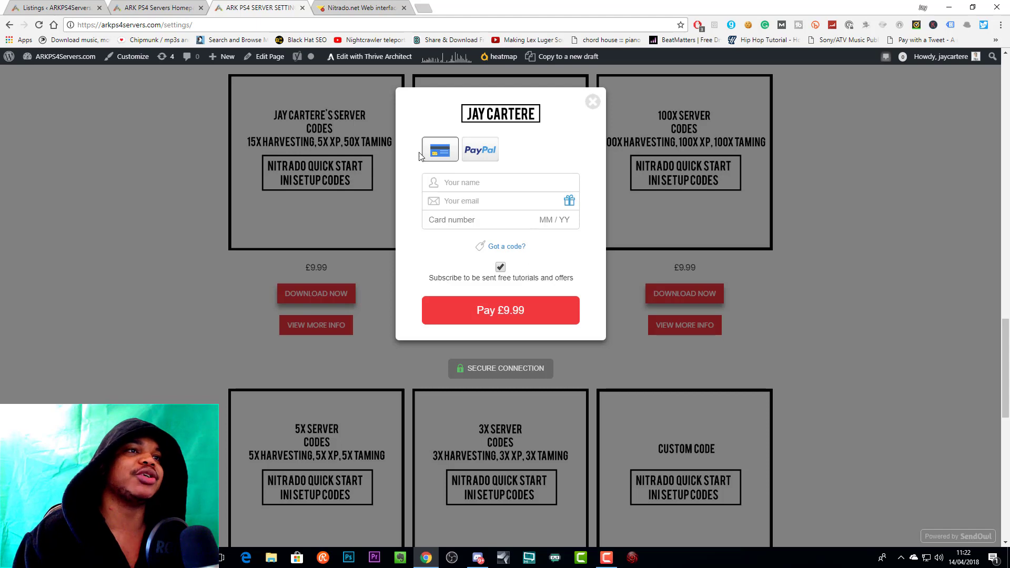
click(469, 151)
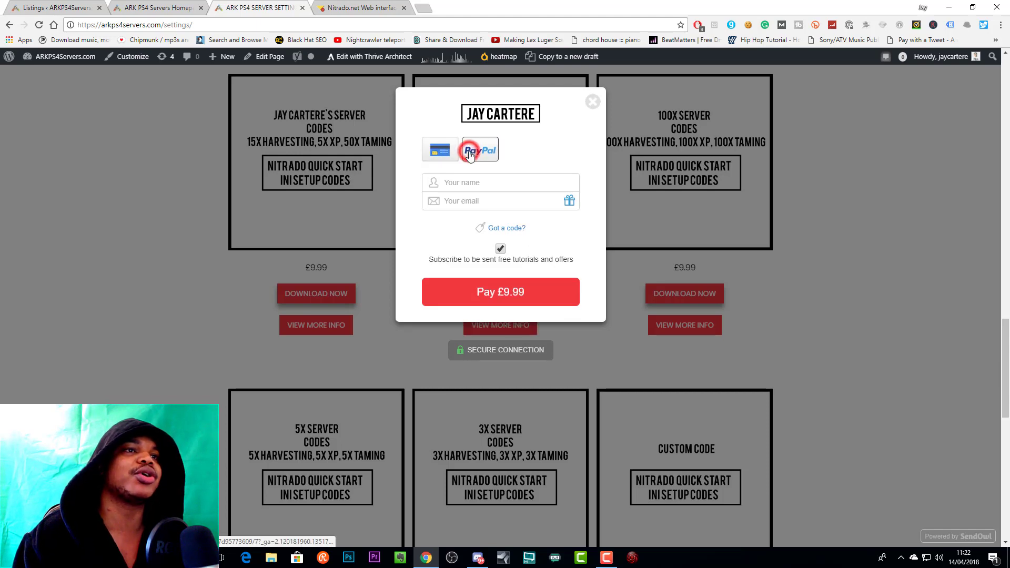
click(428, 147)
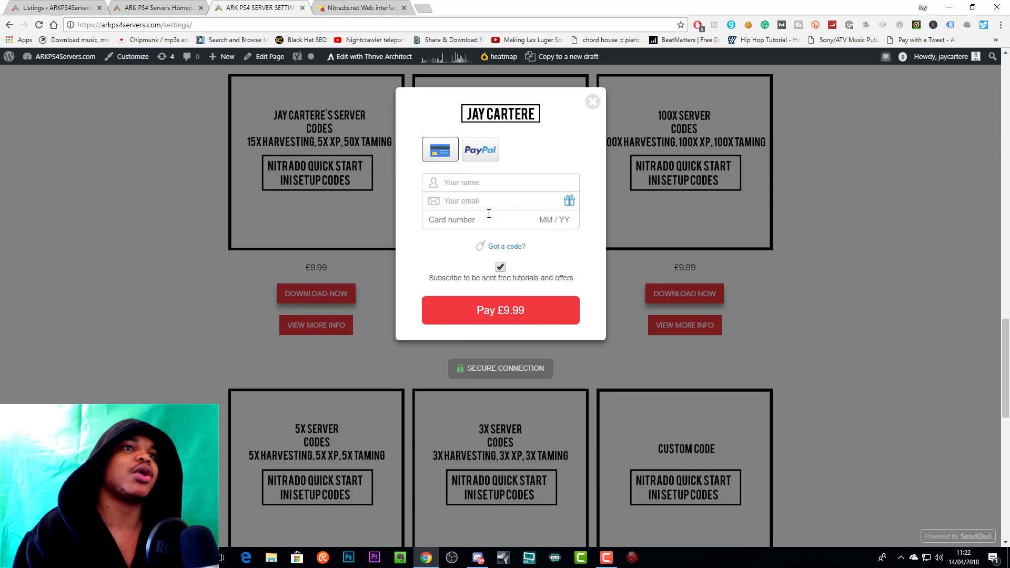
click(592, 101)
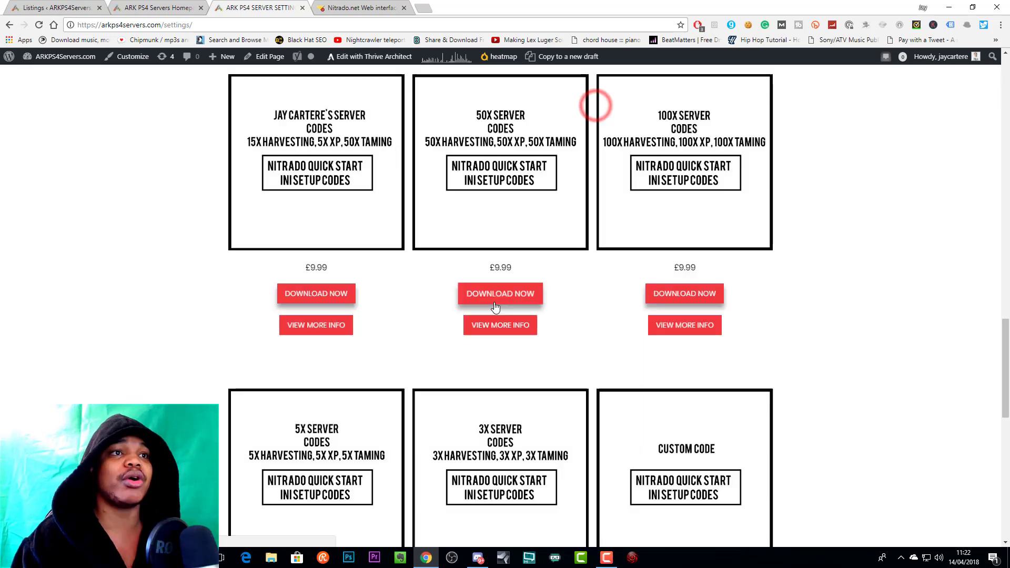
click(326, 325)
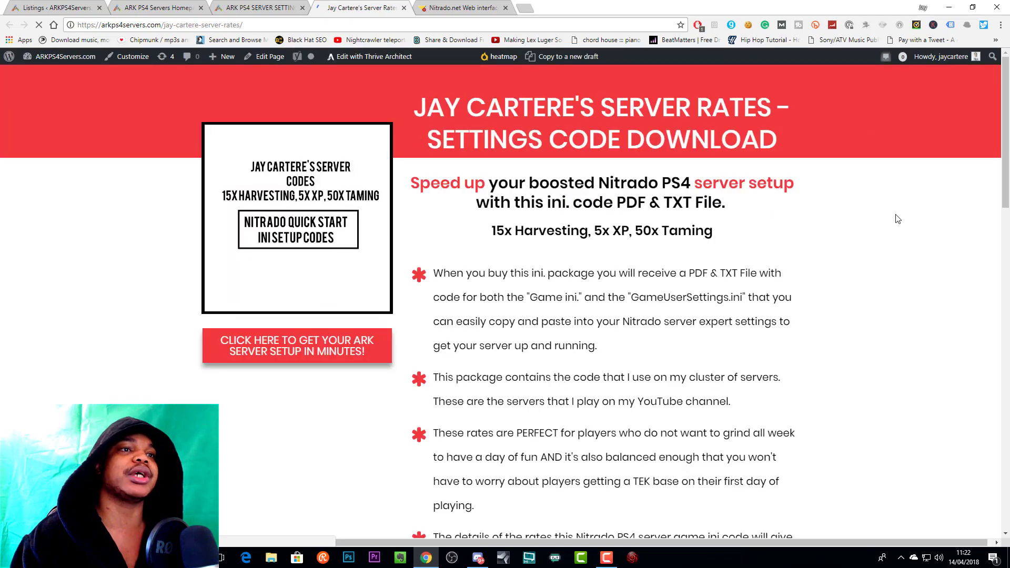
scroll(900, 213, down, 10)
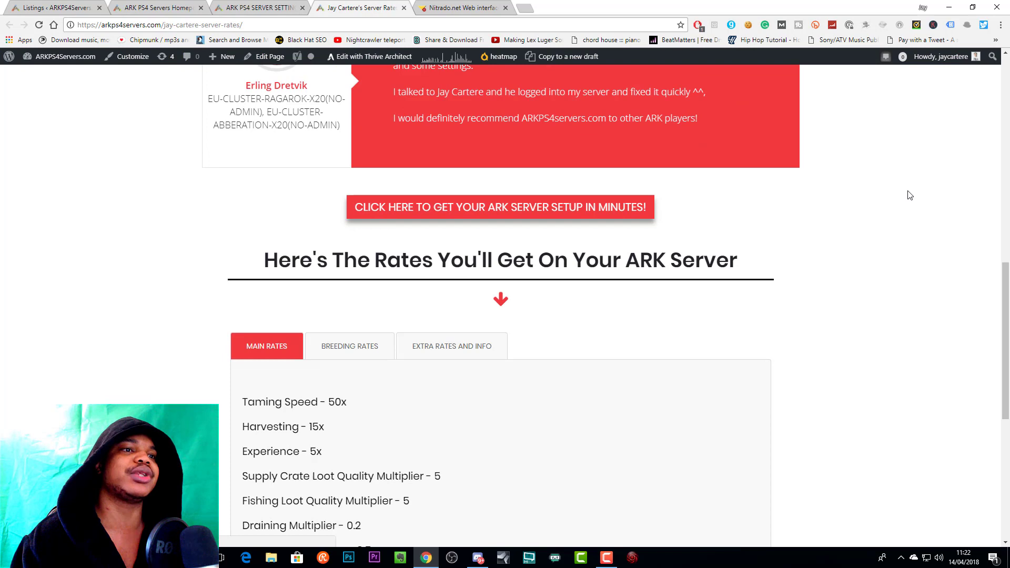
scroll(909, 193, down, 2)
scroll(849, 221, down, 2)
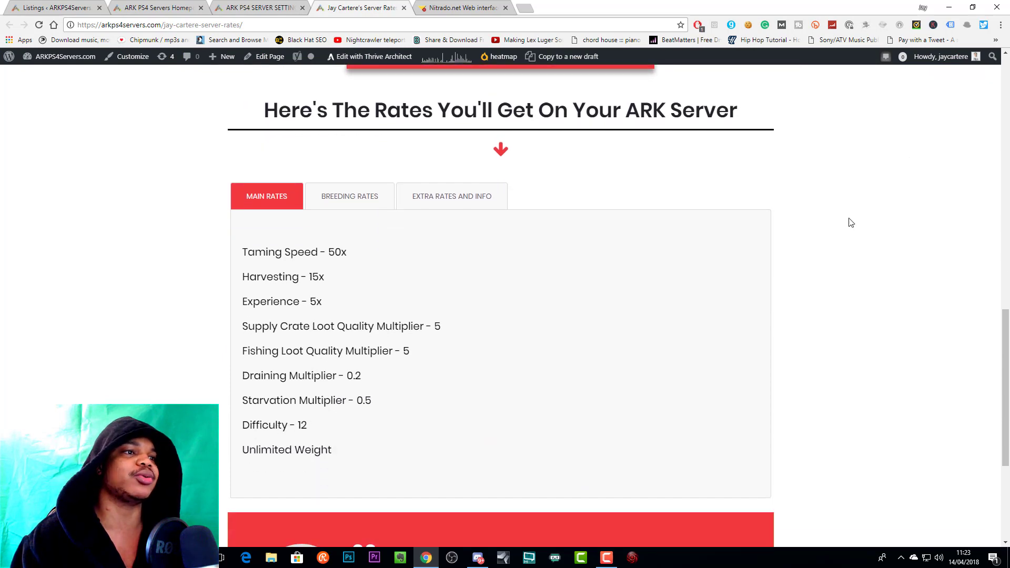
scroll(832, 221, up, 2)
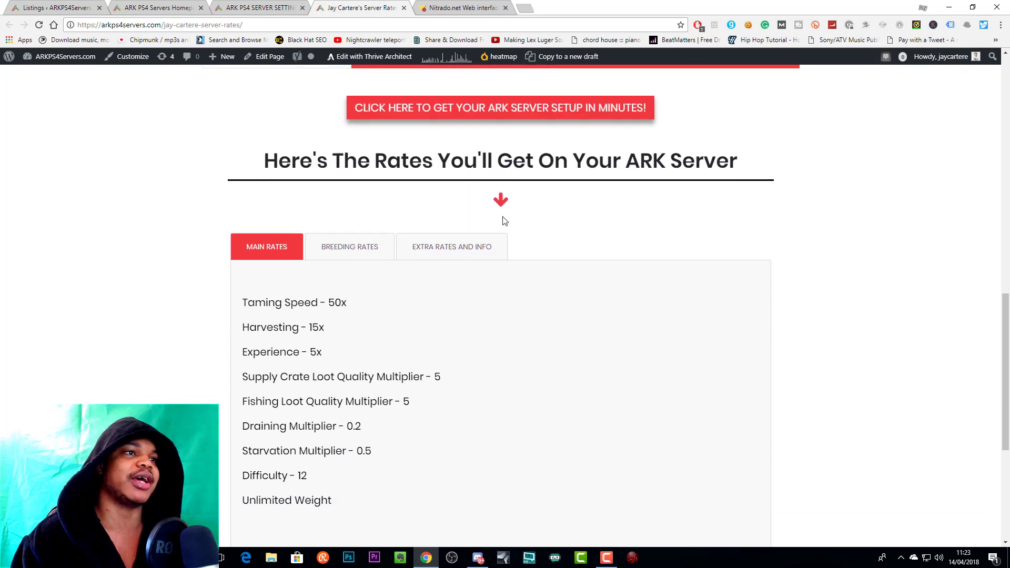
click(391, 255)
scroll(449, 286, down, 1)
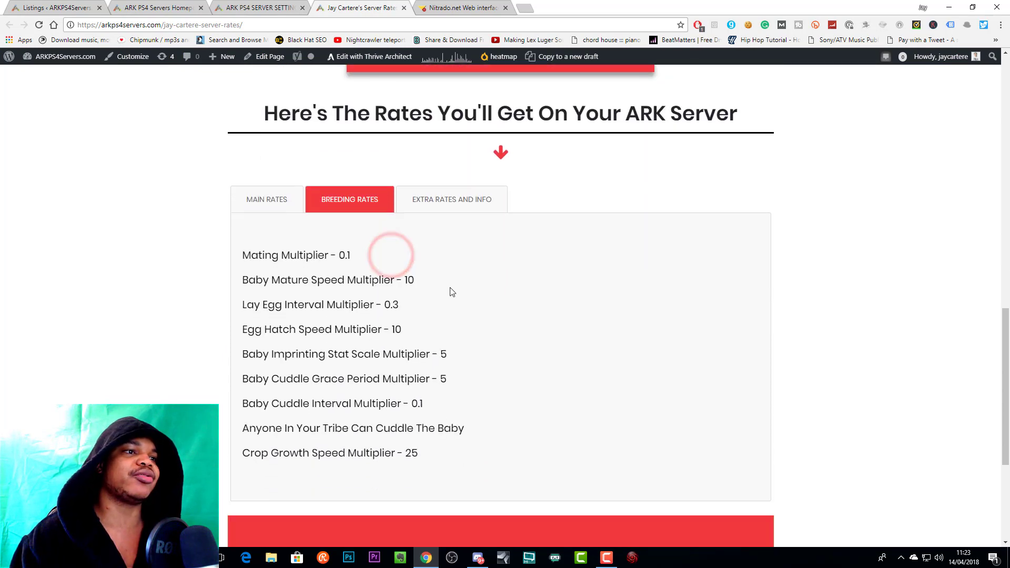
click(504, 194)
scroll(620, 314, down, 6)
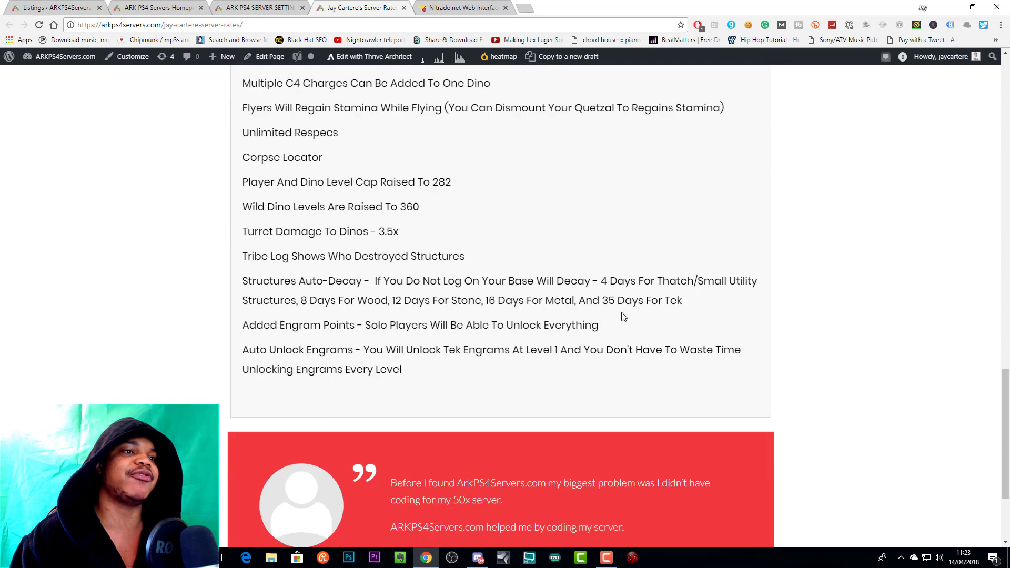
scroll(622, 315, up, 6)
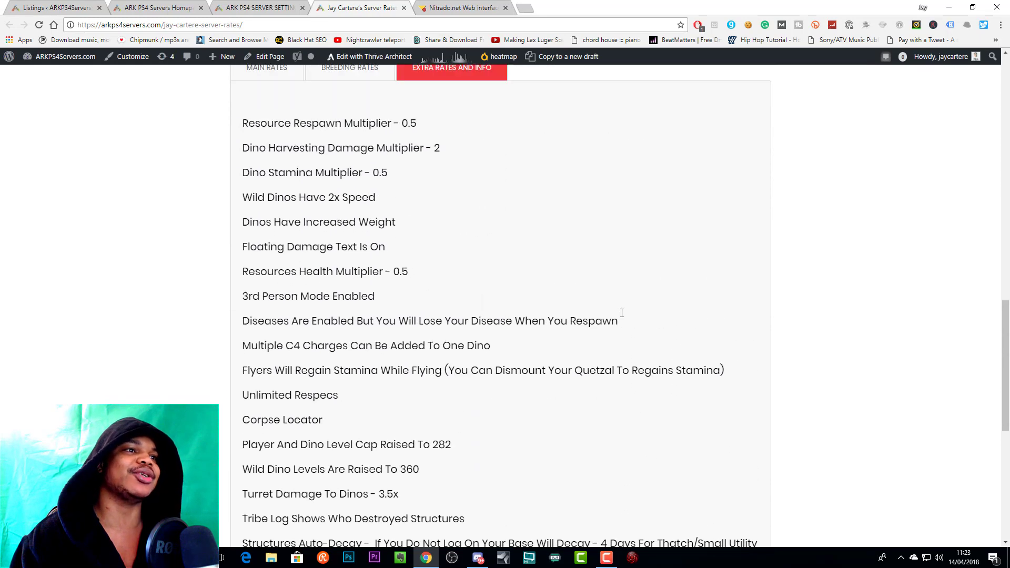
scroll(626, 318, up, 3)
scroll(669, 388, down, 10)
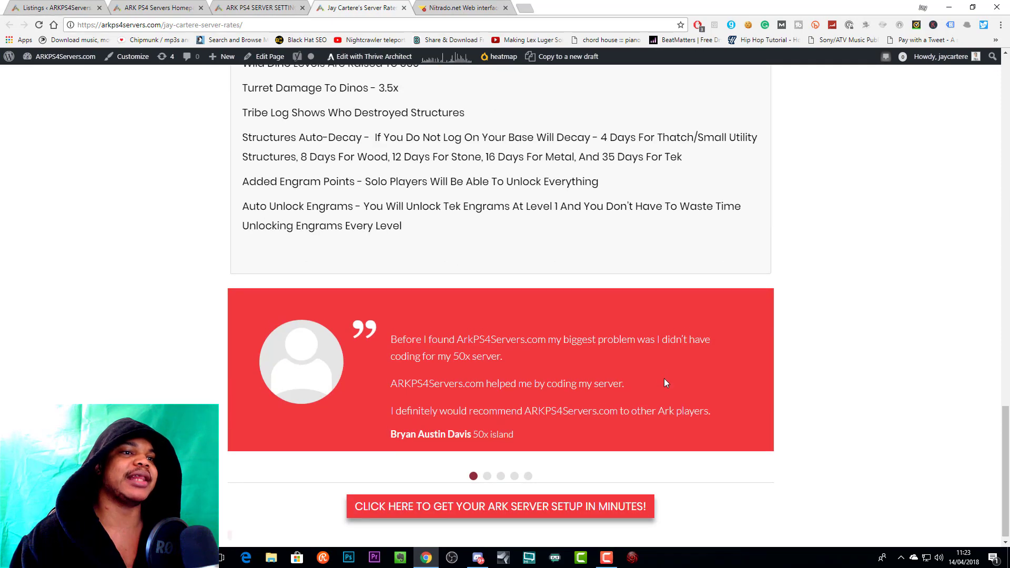
scroll(664, 378, up, 14)
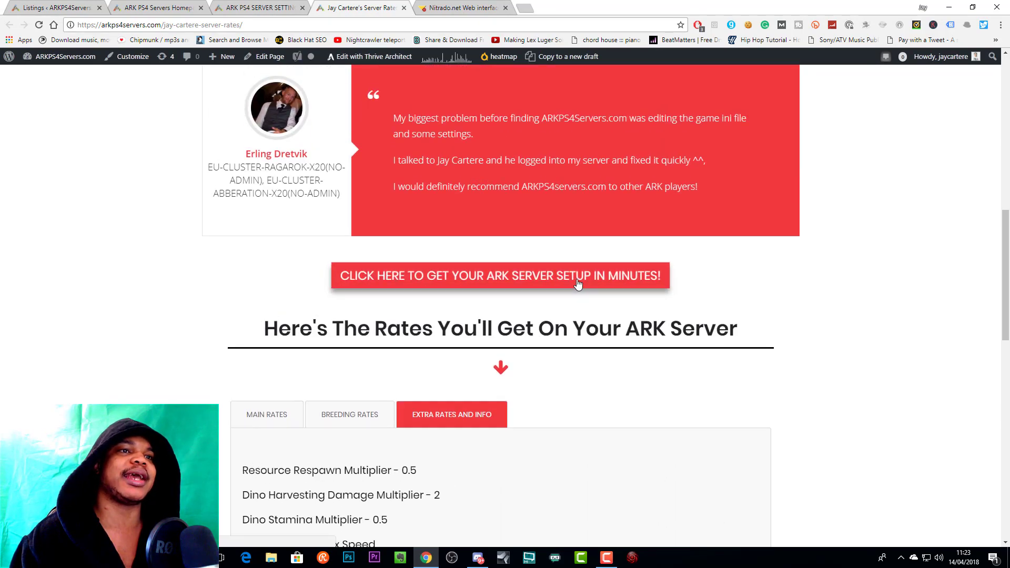
scroll(552, 295, down, 14)
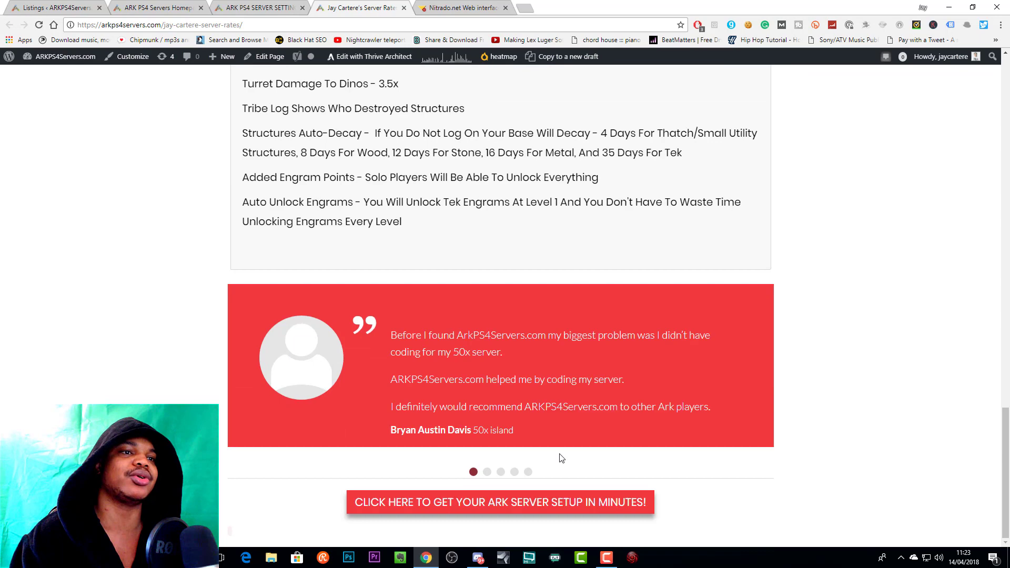
scroll(538, 334, up, 20)
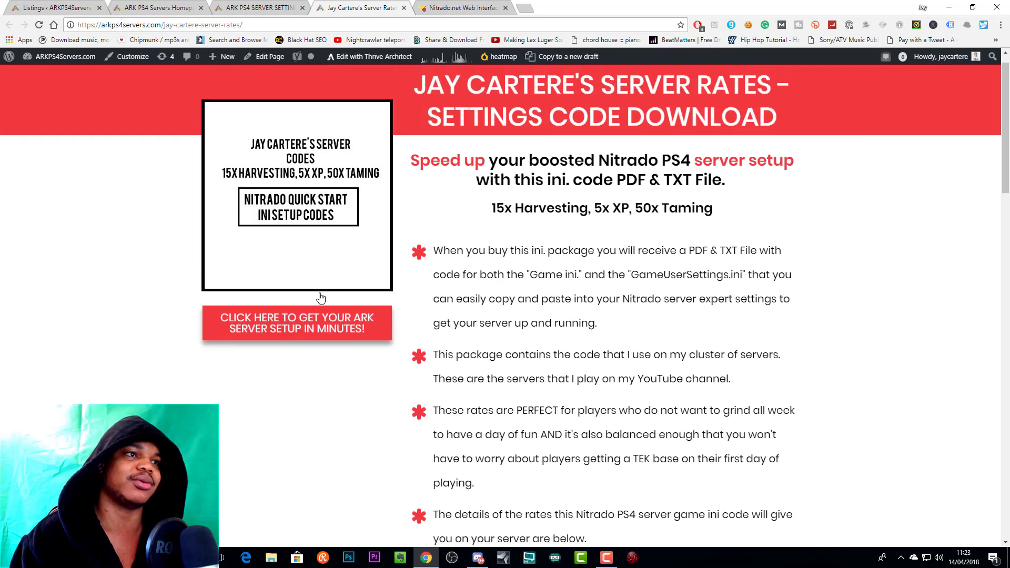
Start the settings-code checkout, choose to retrieve an existing order, and continue to the downloads.
click(347, 326)
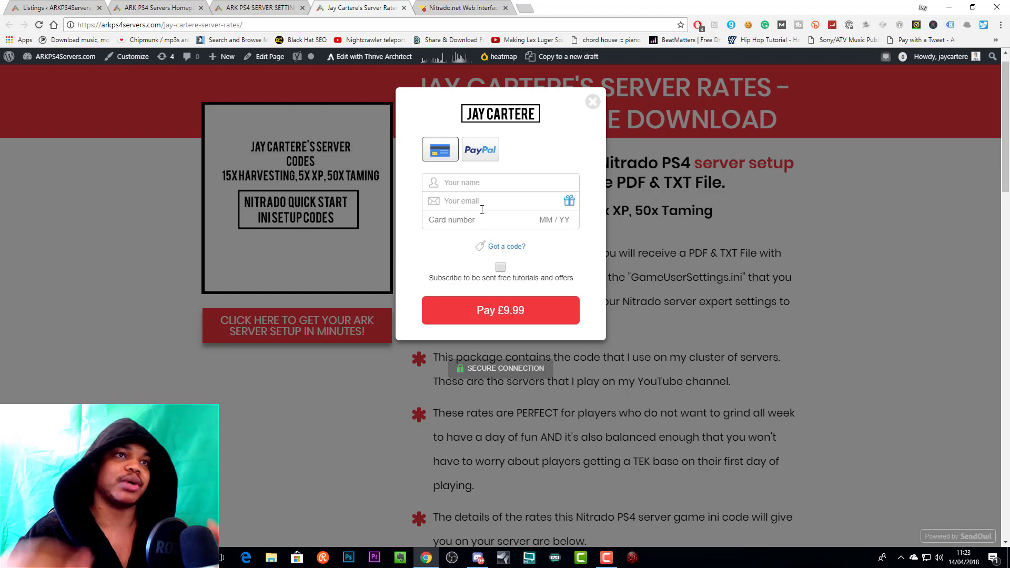
click(537, 225)
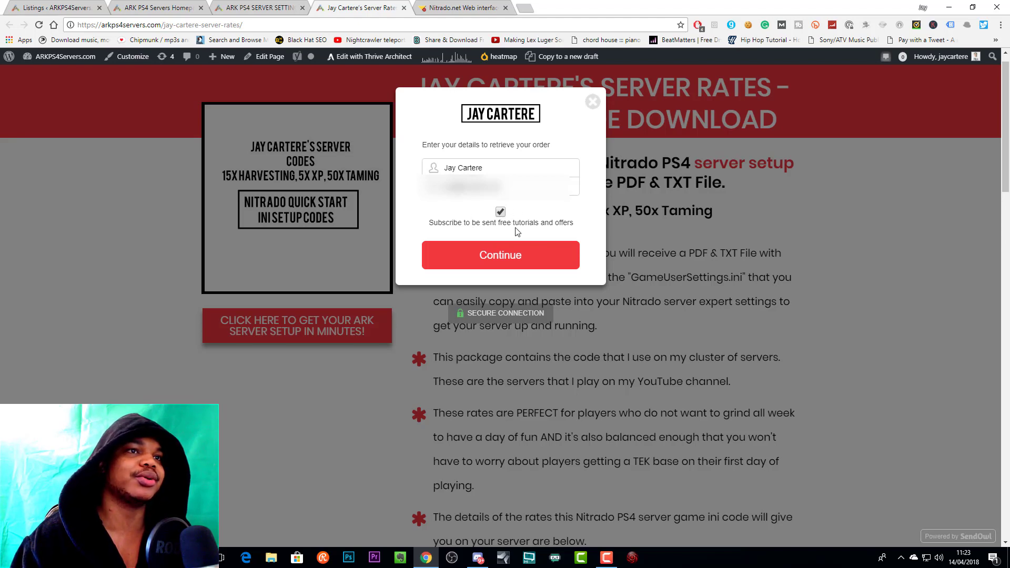
click(516, 254)
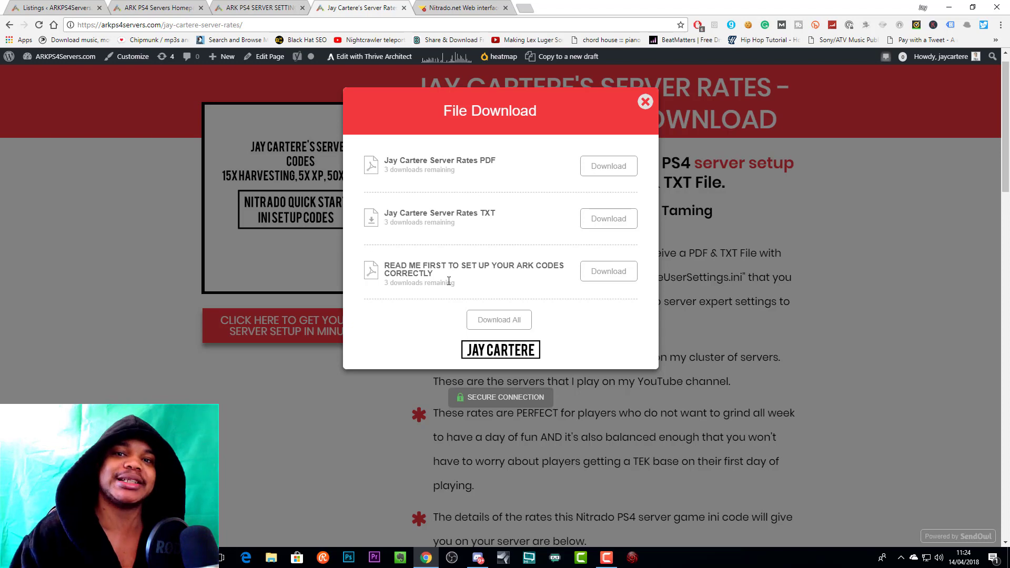
Download all three order files (READ ME PDF, server rates TXT and PDF), allowing multiple downloads.
click(495, 319)
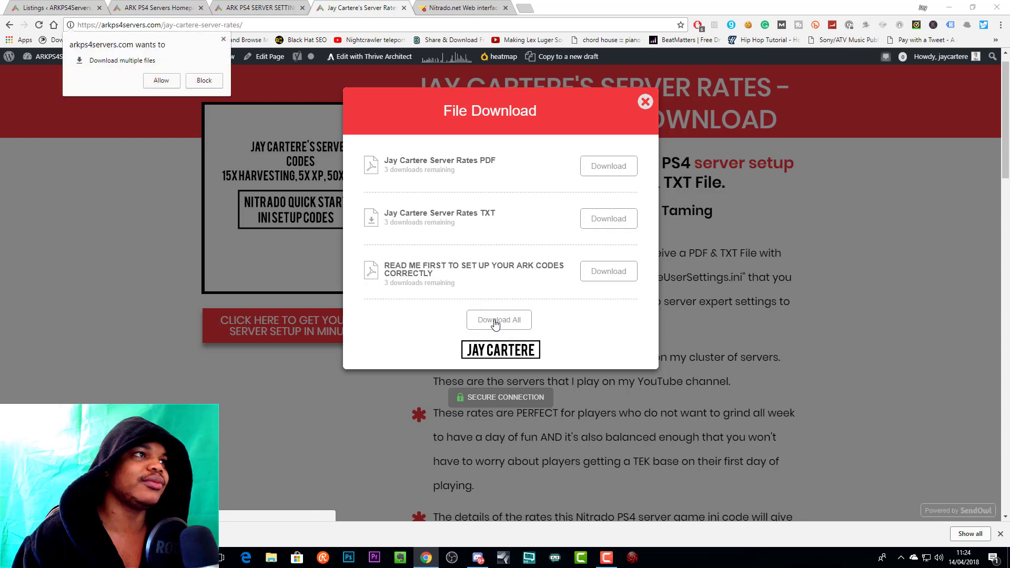
click(171, 80)
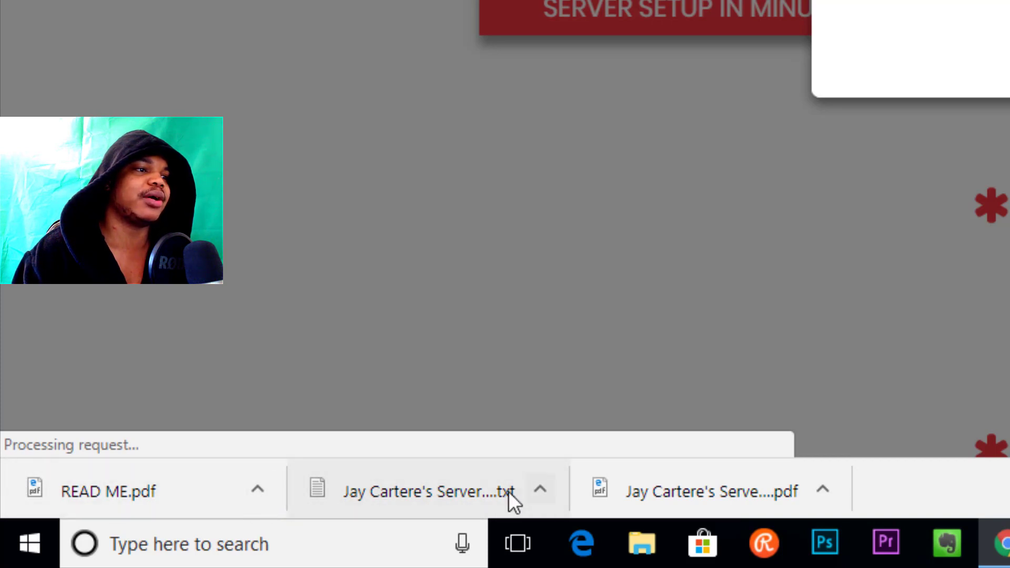
click(539, 490)
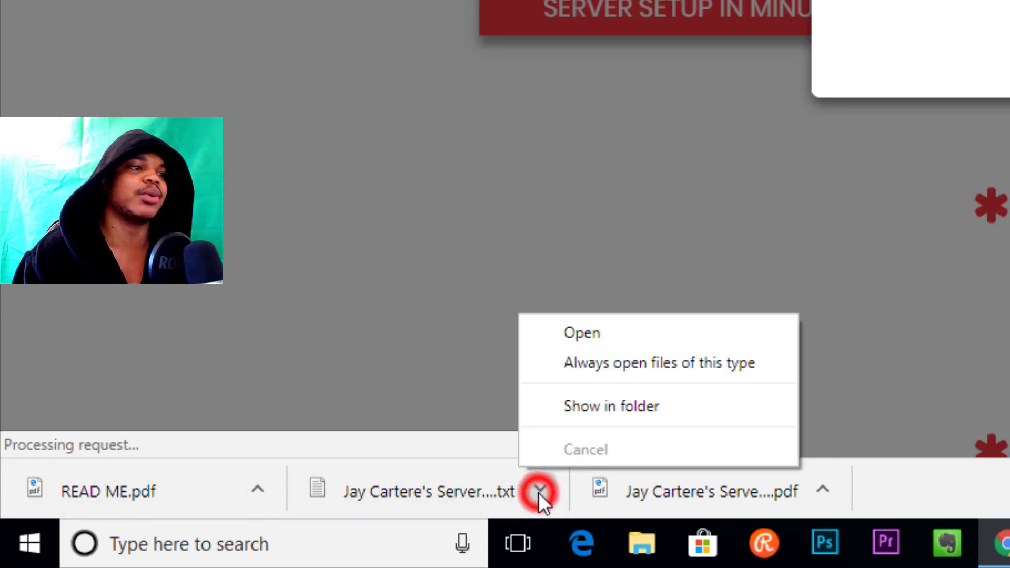
Open the downloaded server rates .txt in Notepad and scroll through its GameUserSettings and Game Ini code.
click(586, 331)
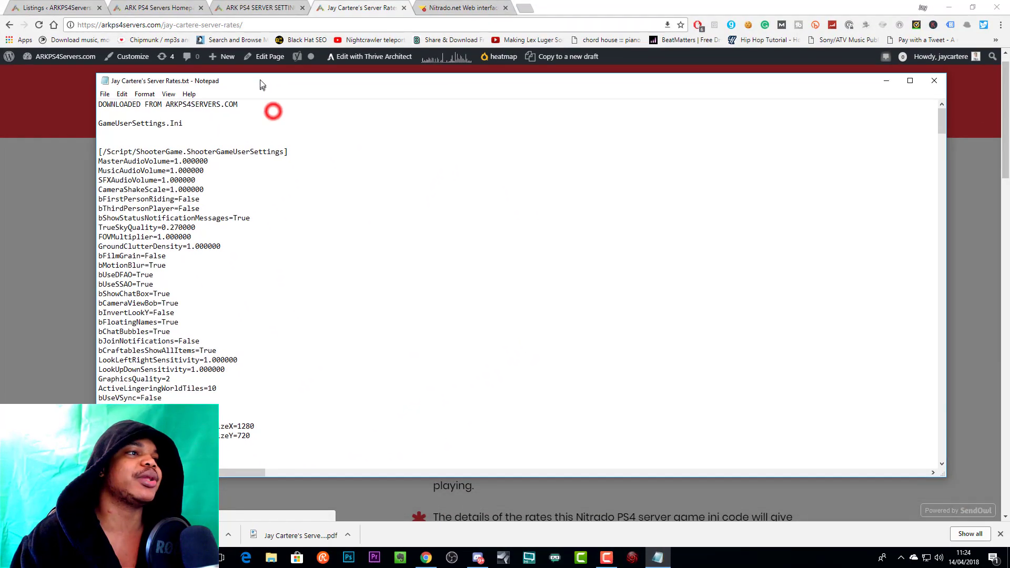
scroll(242, 208, down, 20)
scroll(253, 223, up, 17)
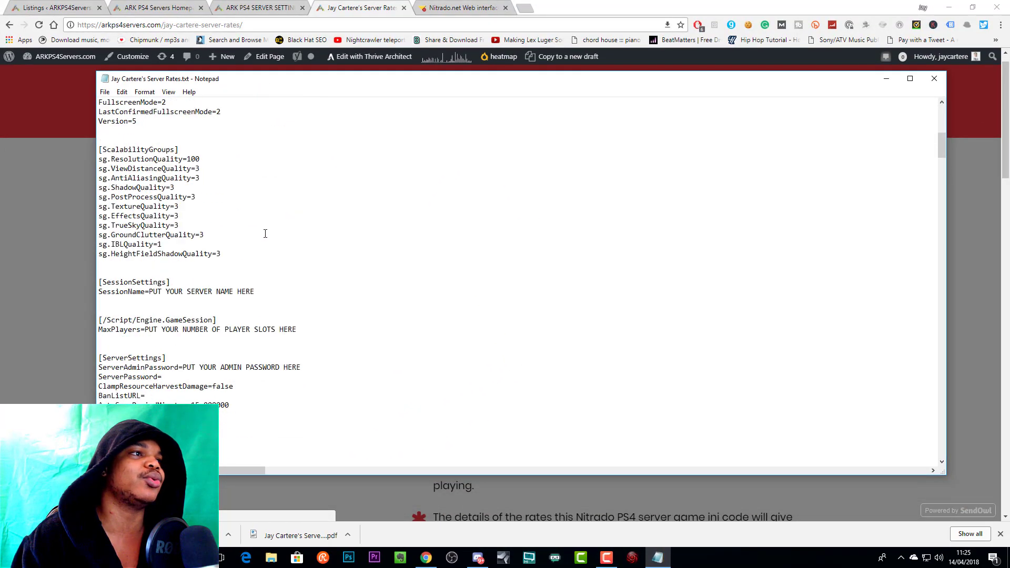
scroll(265, 234, up, 5)
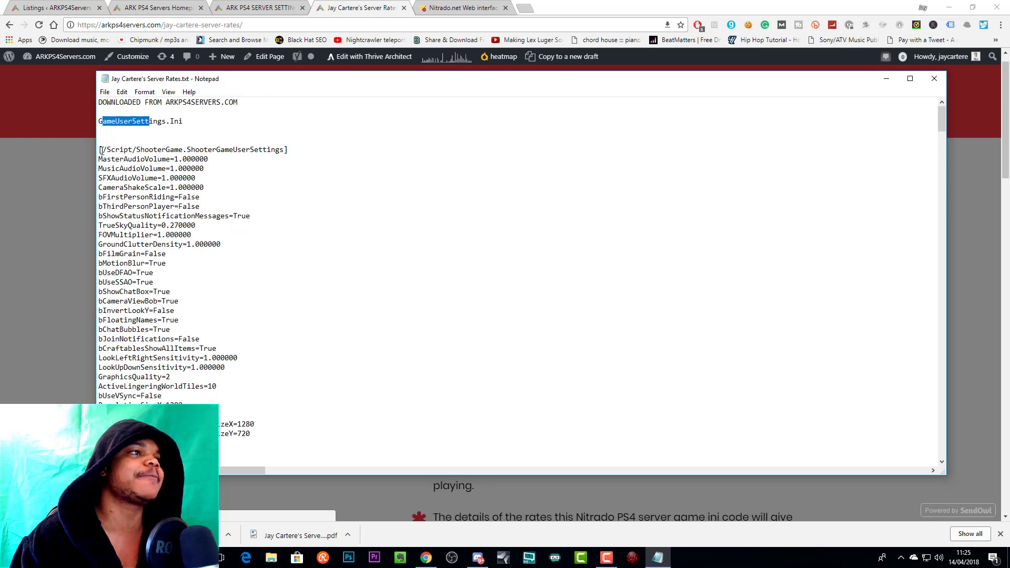
scroll(158, 190, down, 20)
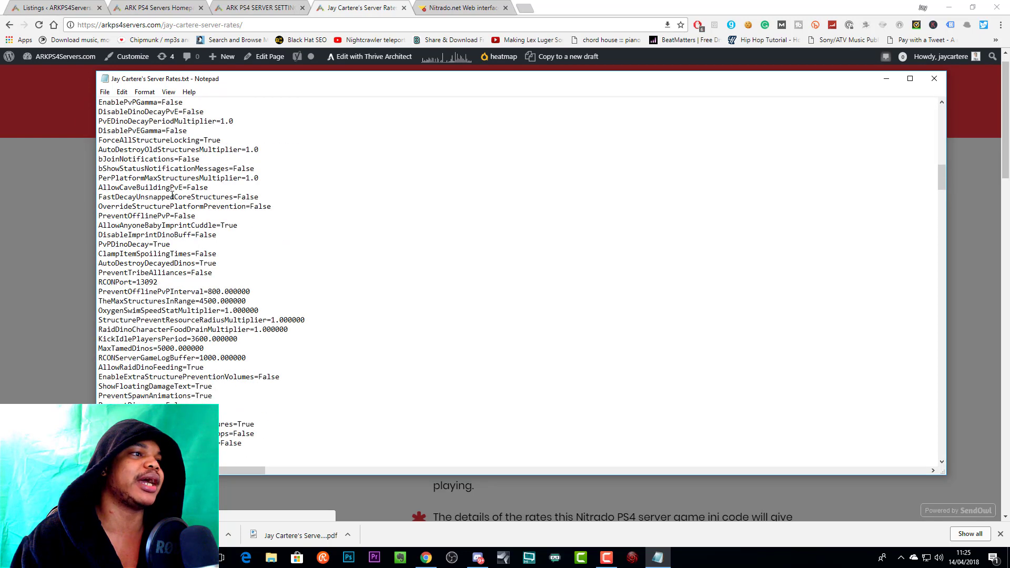
scroll(172, 196, down, 15)
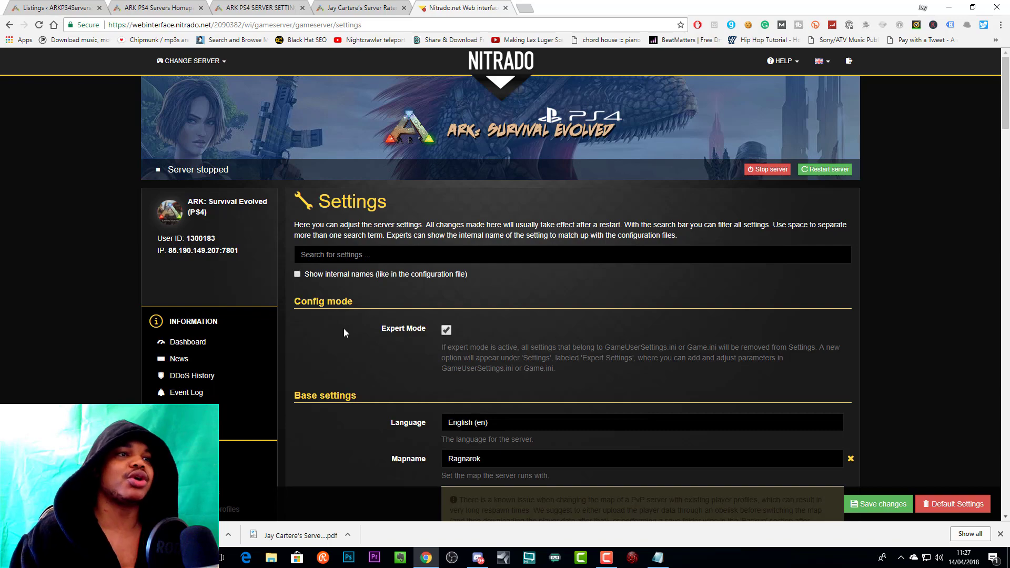
Go to Expert Settings from the sidebar and pick Game.ini from the file dropdown.
scroll(355, 357, down, 3)
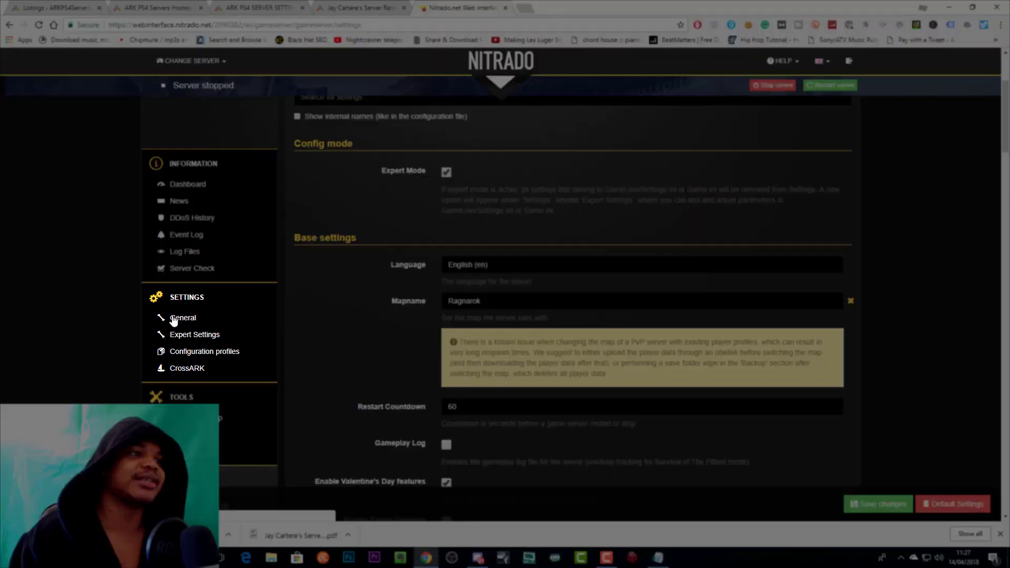
scroll(399, 289, up, 2)
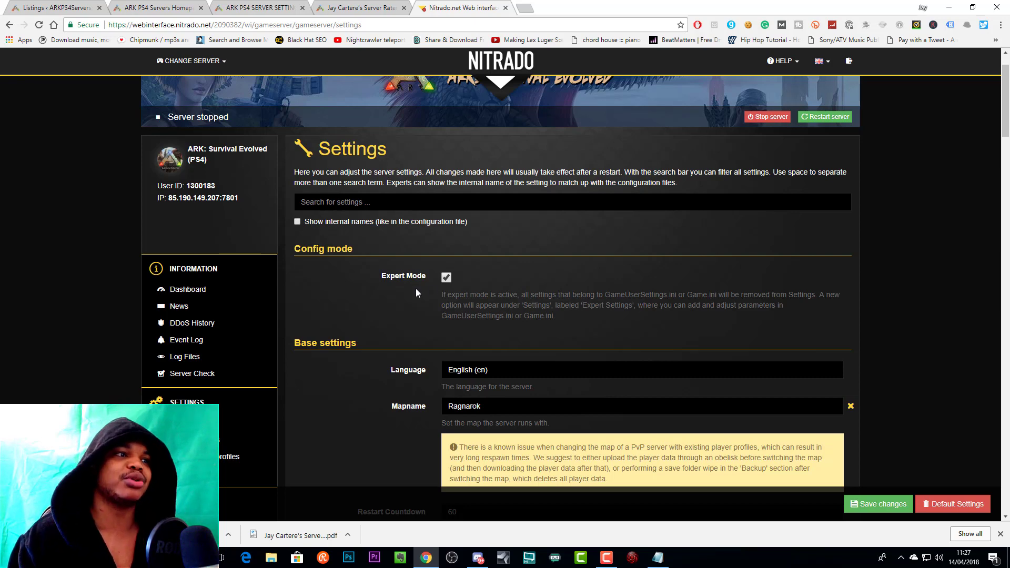
scroll(416, 292, down, 3)
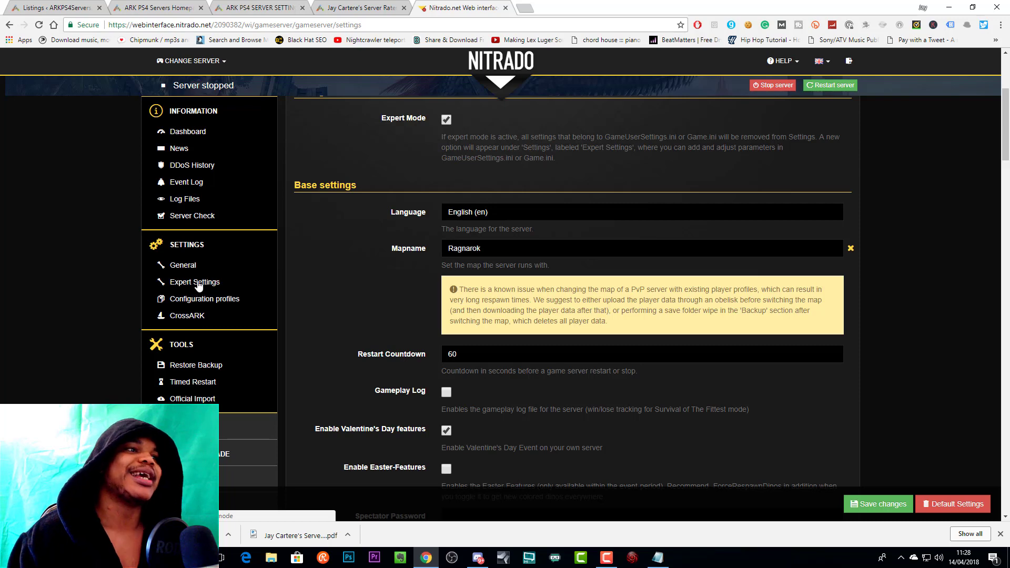
click(196, 283)
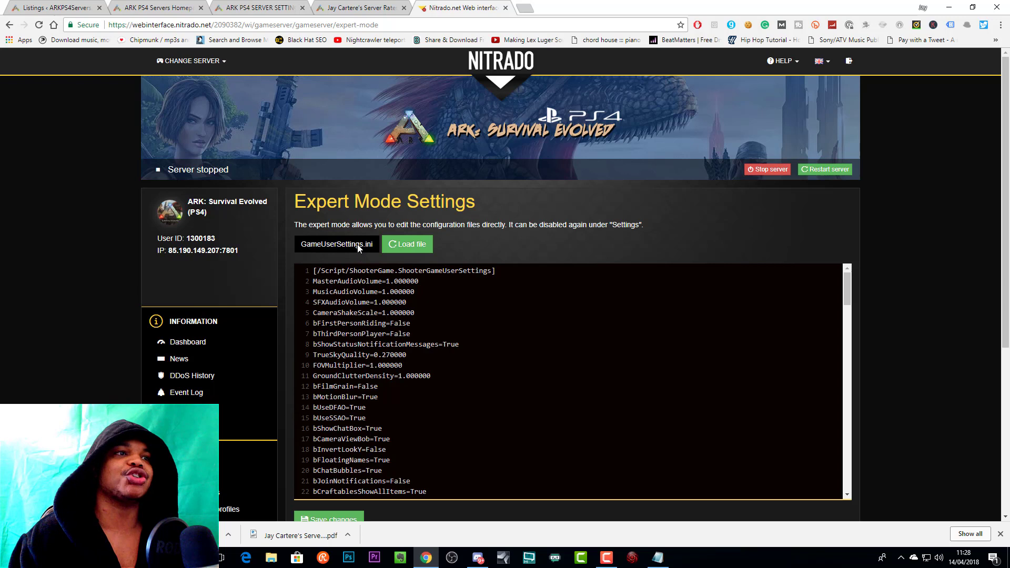
click(332, 247)
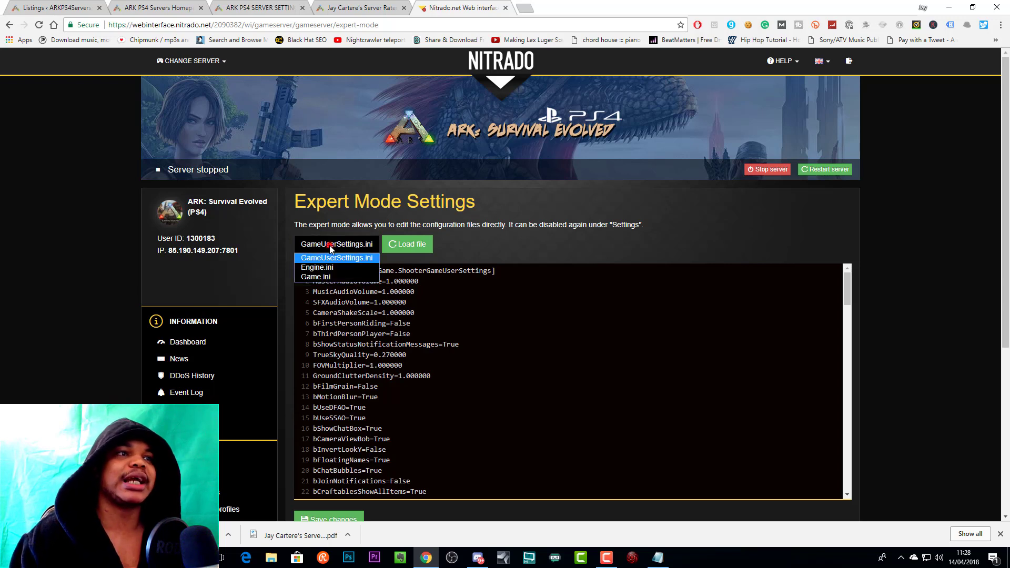
click(318, 278)
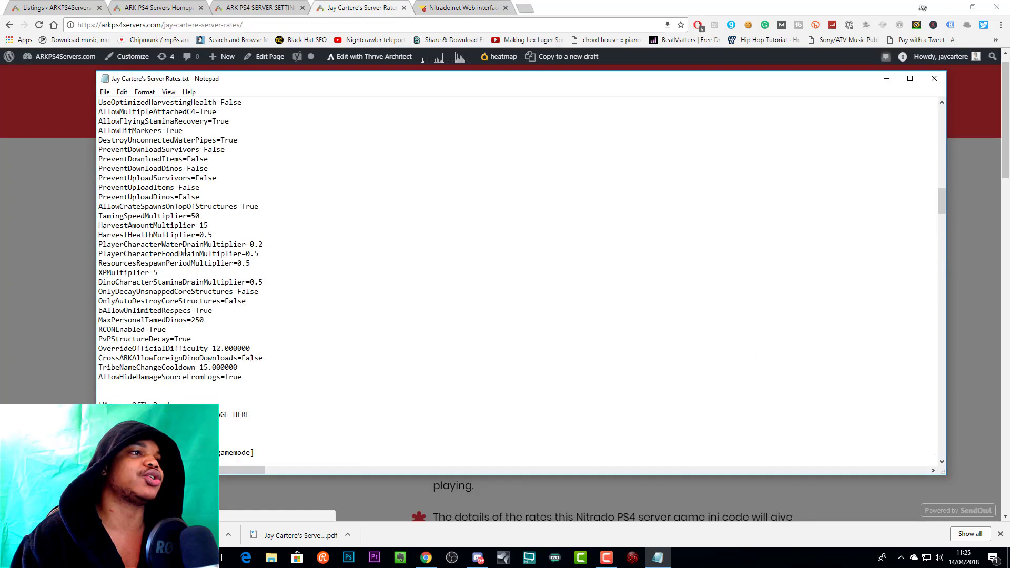
scroll(183, 252, up, 15)
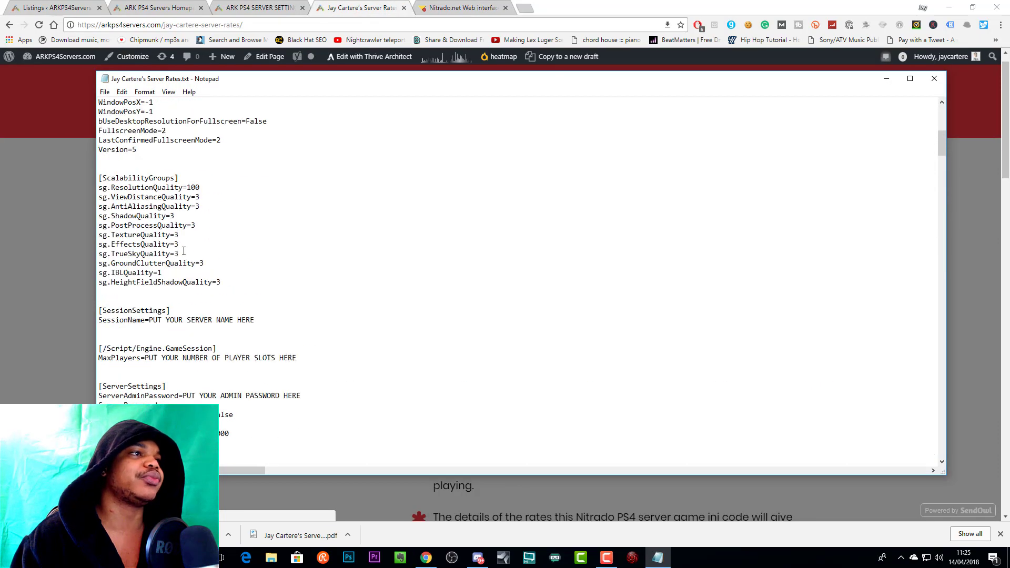
scroll(183, 251, up, 10)
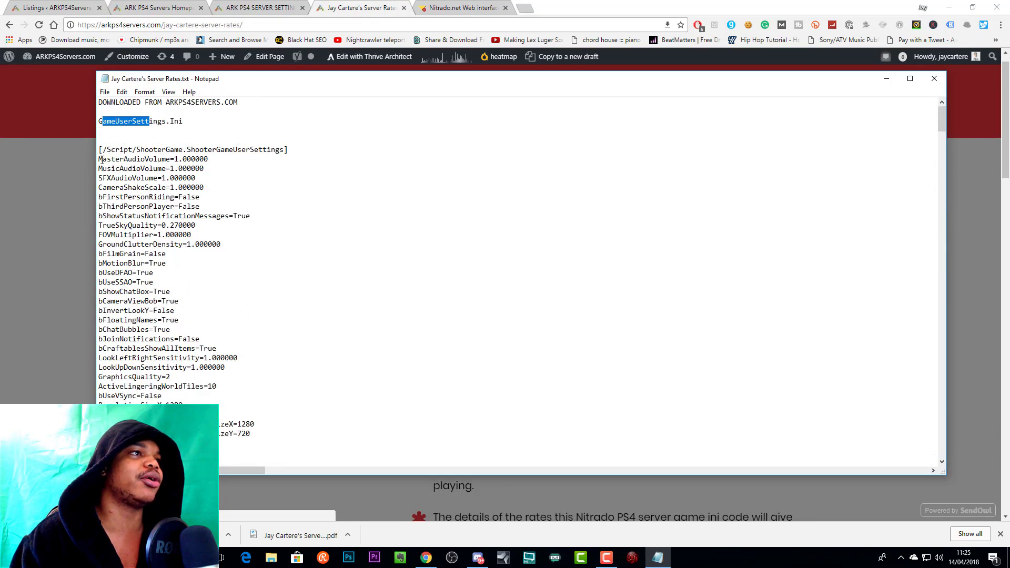
drag(99, 149, 245, 293)
scroll(268, 240, down, 20)
scroll(261, 241, down, 15)
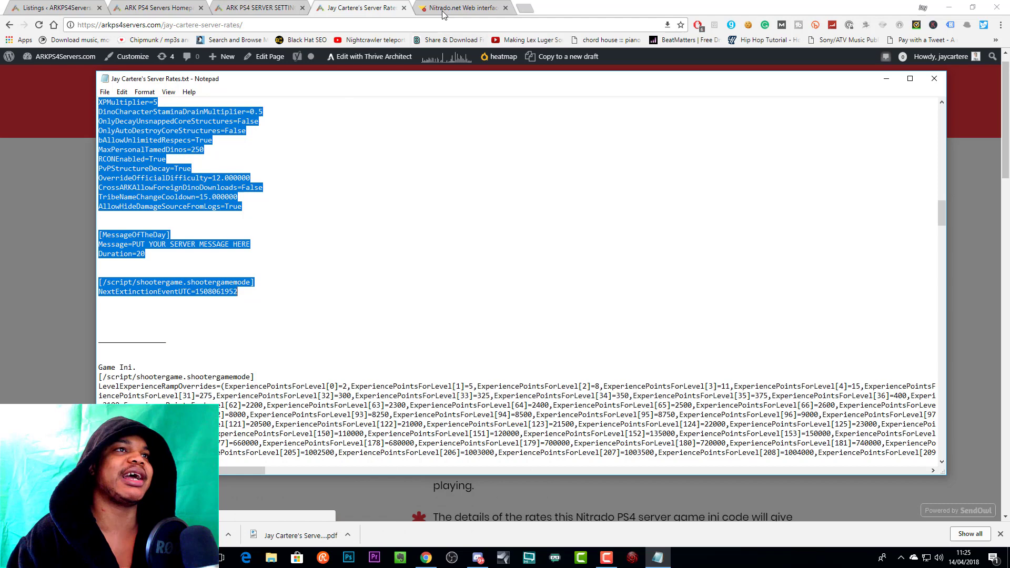
click(483, 5)
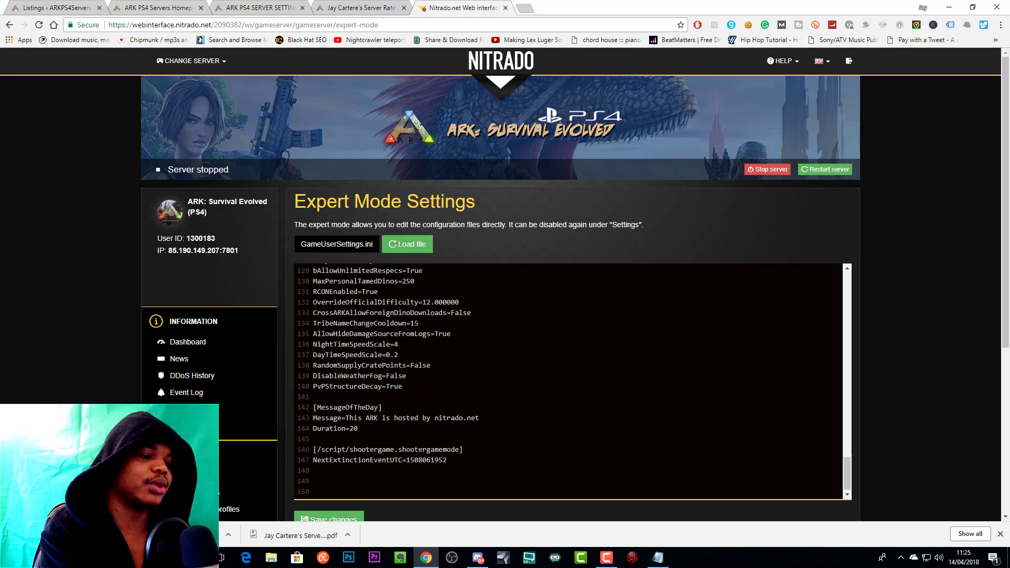
Replace GameUserSettings.ini with the copied code and check the admin and server password lines.
key(ctrl+a)
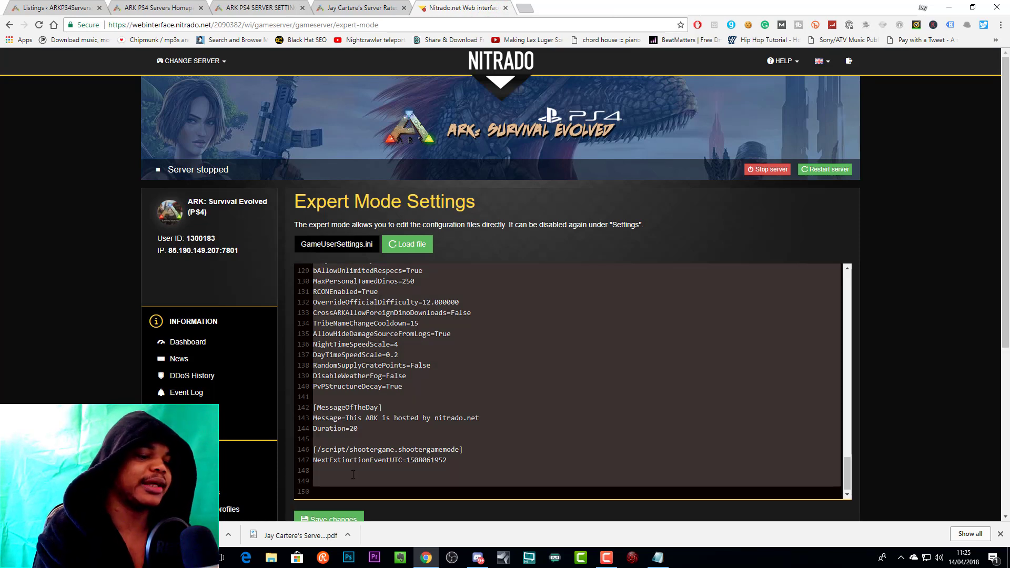
key(ctrl+v)
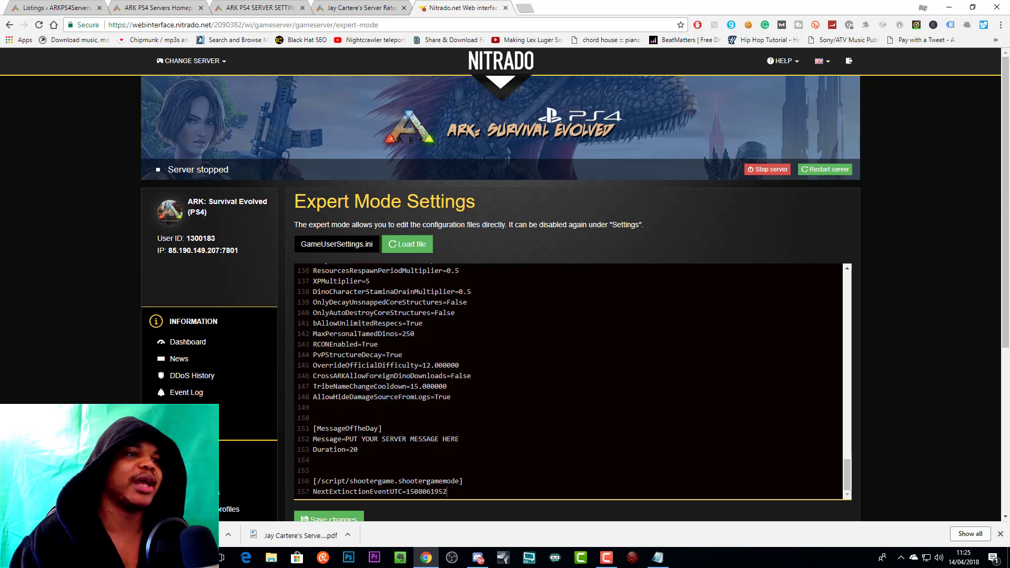
scroll(574, 381, up, 18)
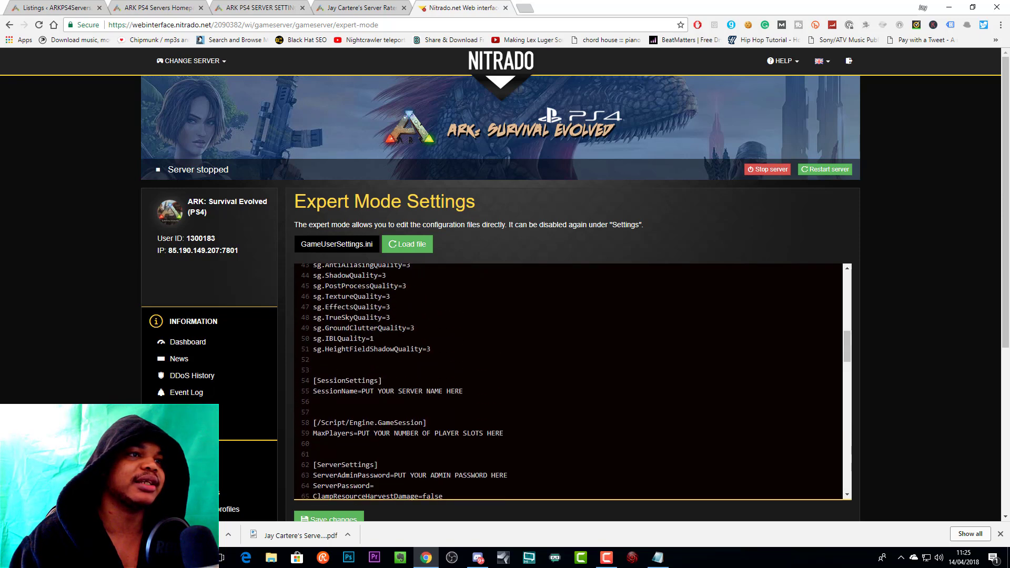
scroll(573, 381, up, 1)
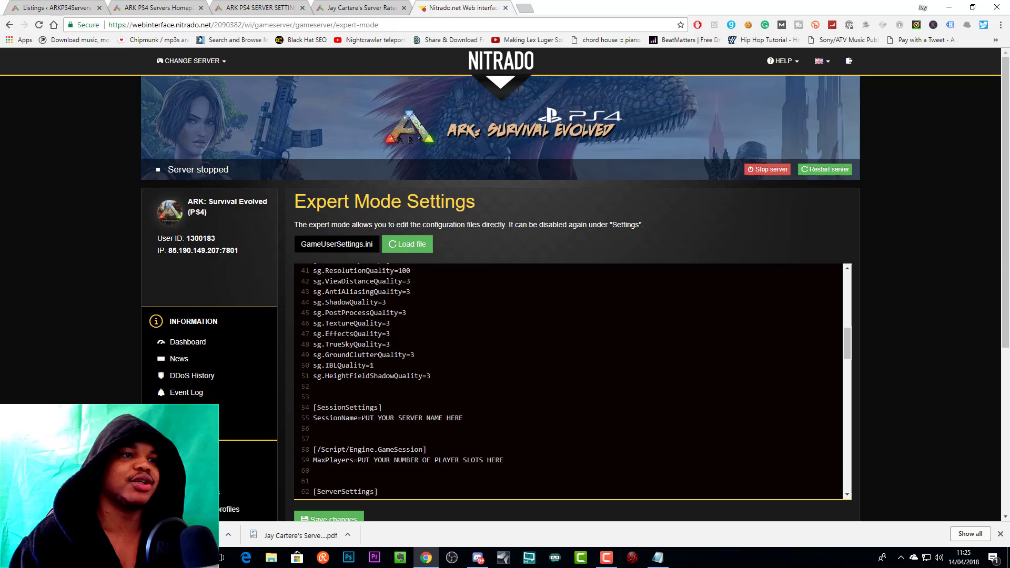
drag(362, 418, 463, 418)
scroll(463, 418, down, 1)
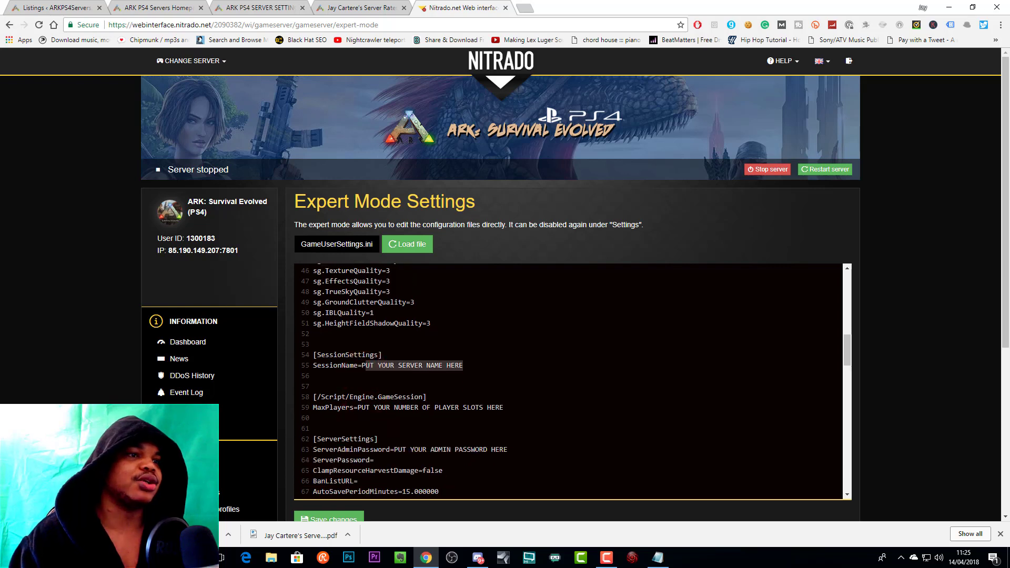
drag(374, 407, 503, 407)
scroll(503, 407, down, 2)
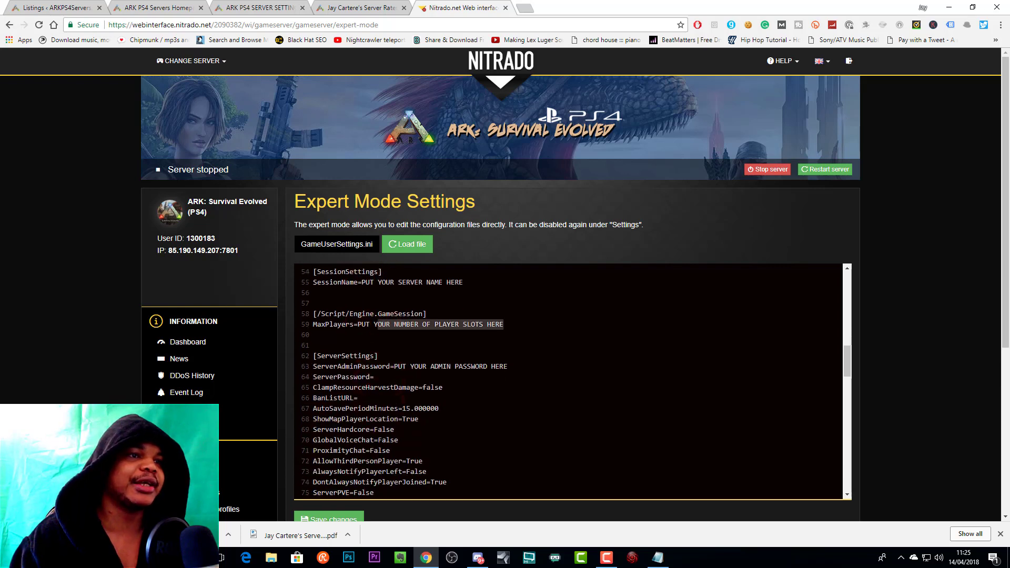
drag(410, 345, 506, 344)
click(402, 356)
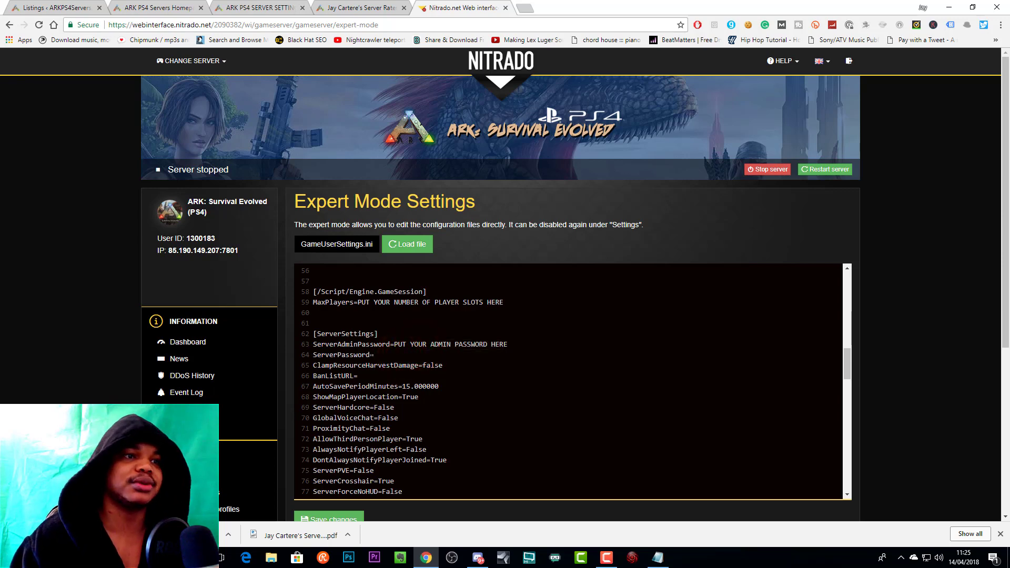
Review the pasted file through line 157, then bring up the ini file list to choose Game.ini.
scroll(402, 356, up, 11)
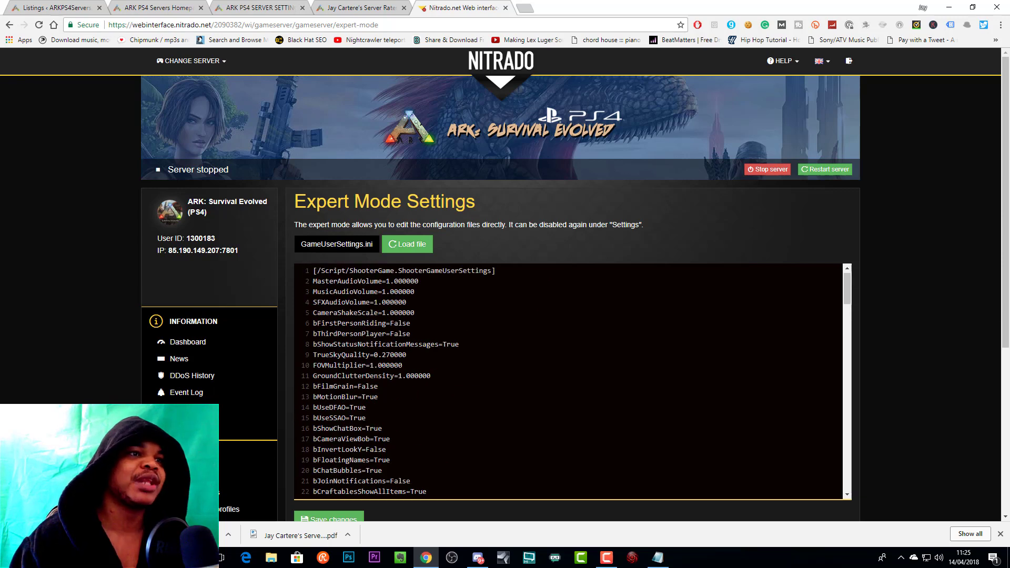
scroll(402, 357, down, 11)
scroll(402, 357, down, 16)
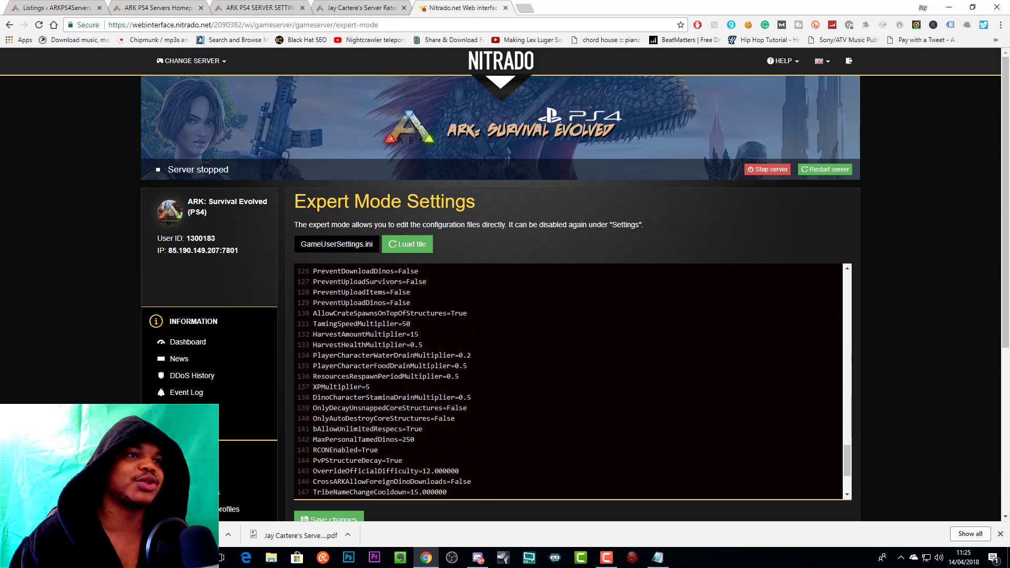
scroll(393, 341, down, 5)
scroll(418, 333, up, 2)
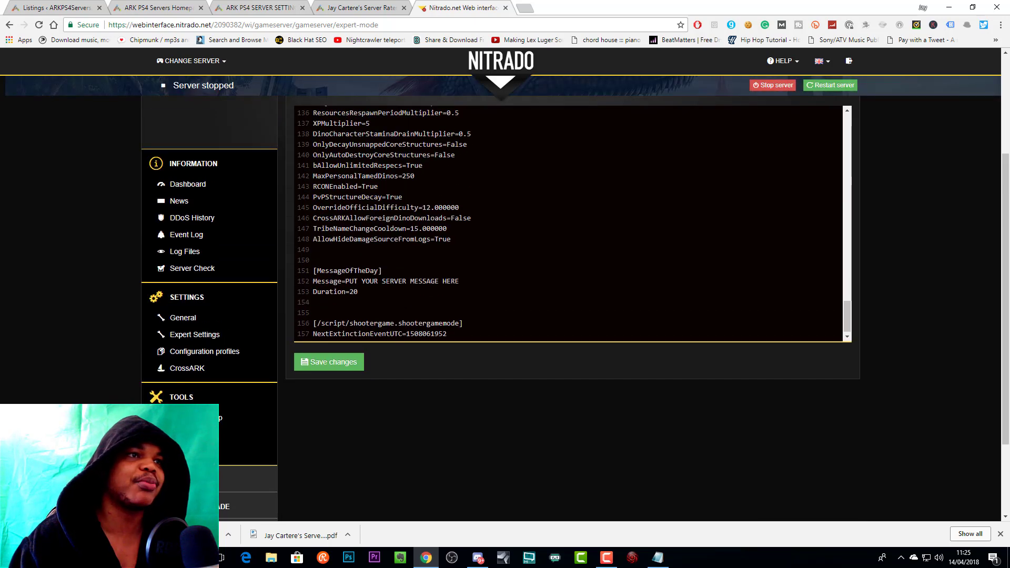
click(361, 281)
scroll(360, 281, up, 5)
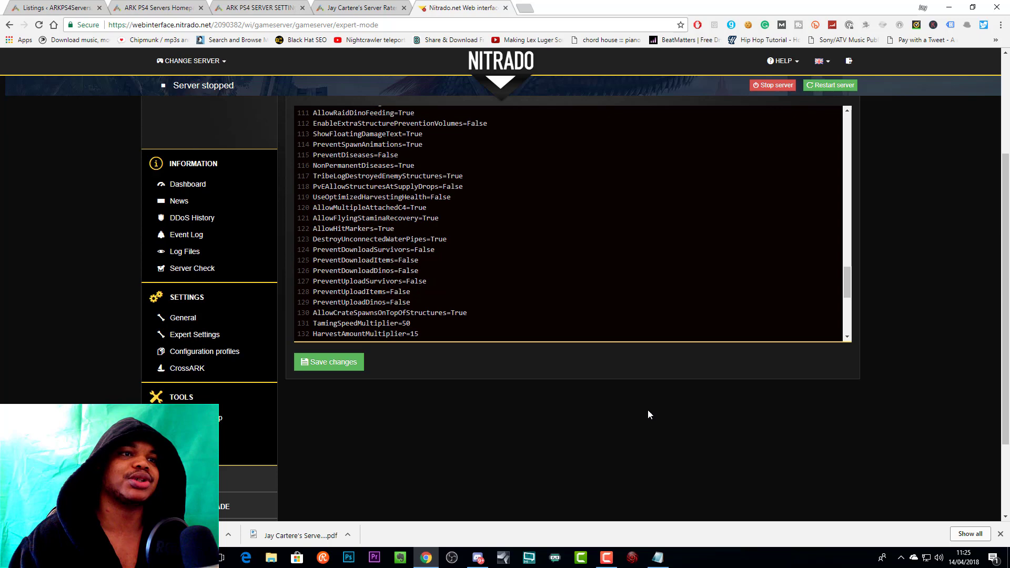
scroll(648, 409, up, 3)
click(337, 244)
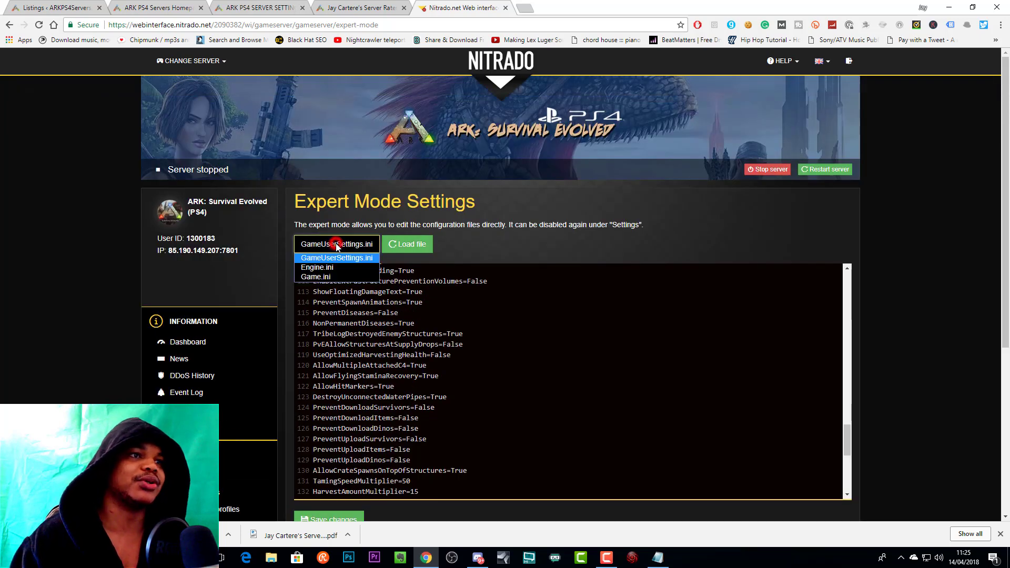
Load Game.ini in the editor, then select the Game Ini code block in the Notepad rates file.
click(323, 276)
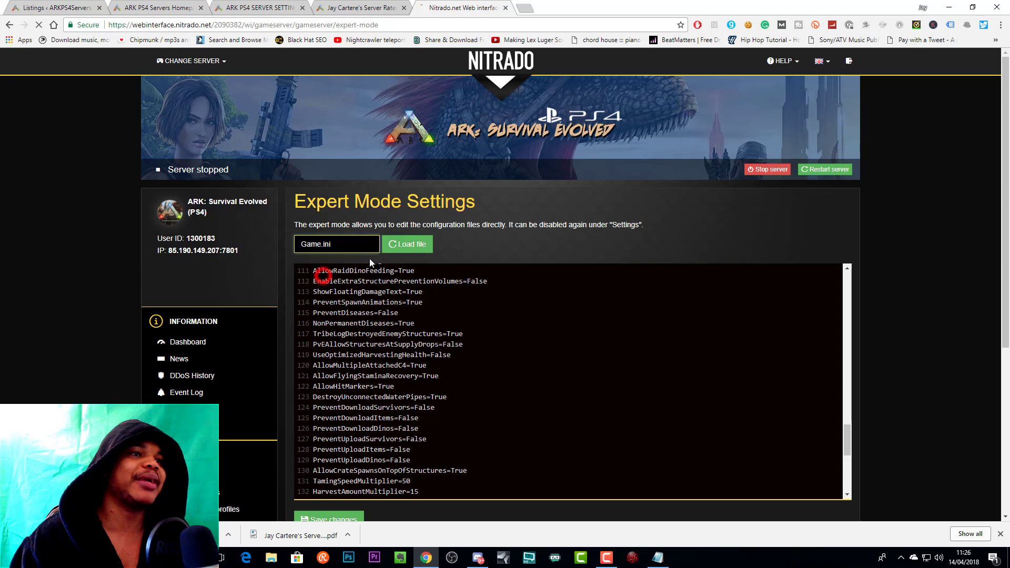
click(408, 244)
click(367, 11)
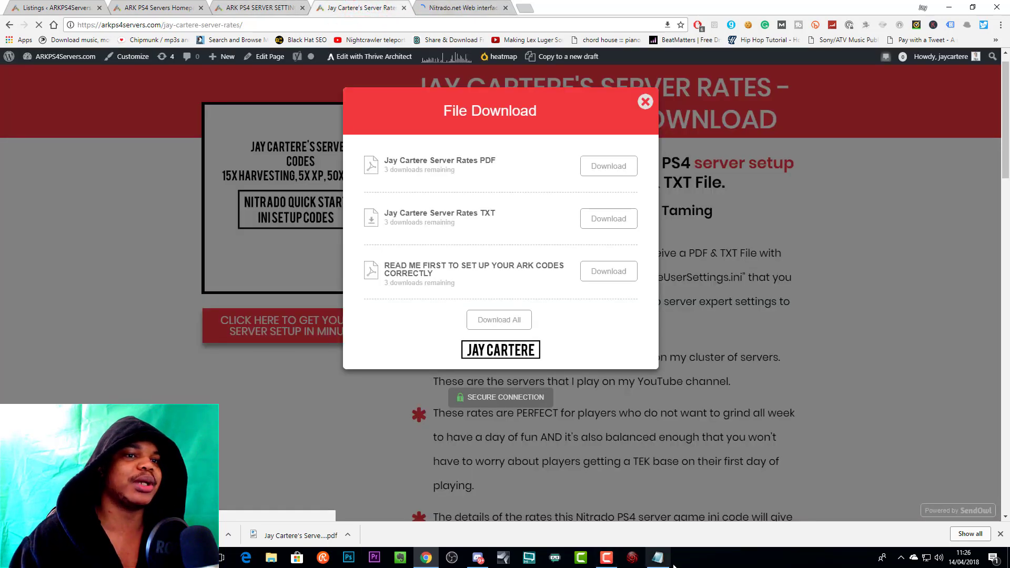
click(657, 557)
scroll(179, 382, down, 3)
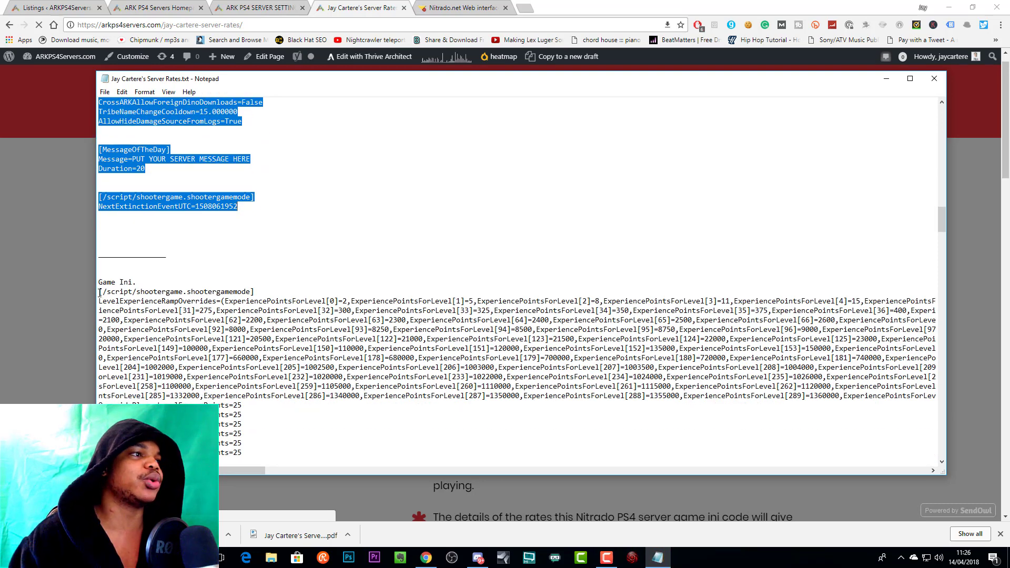
drag(100, 291, 220, 455)
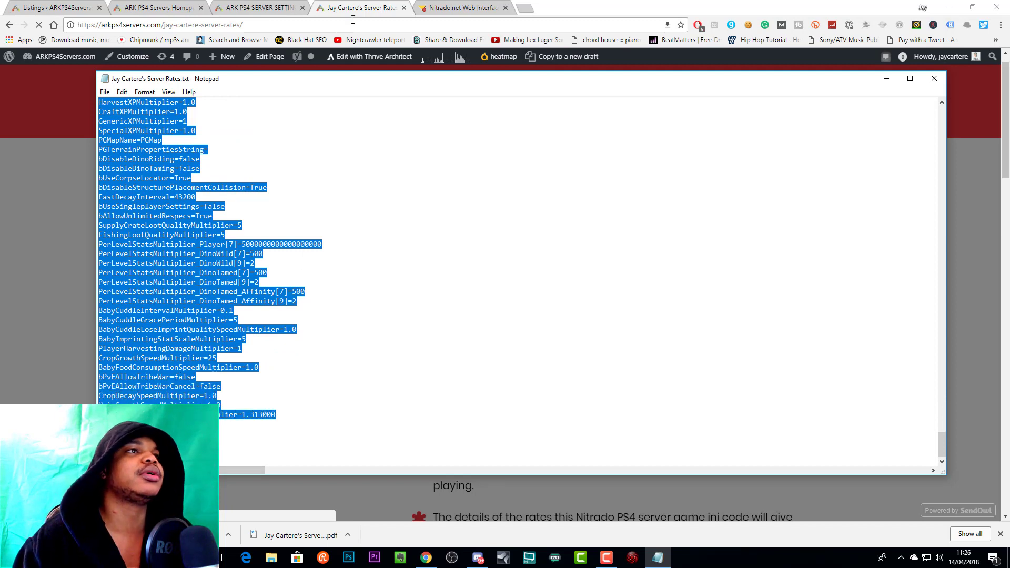
click(440, 10)
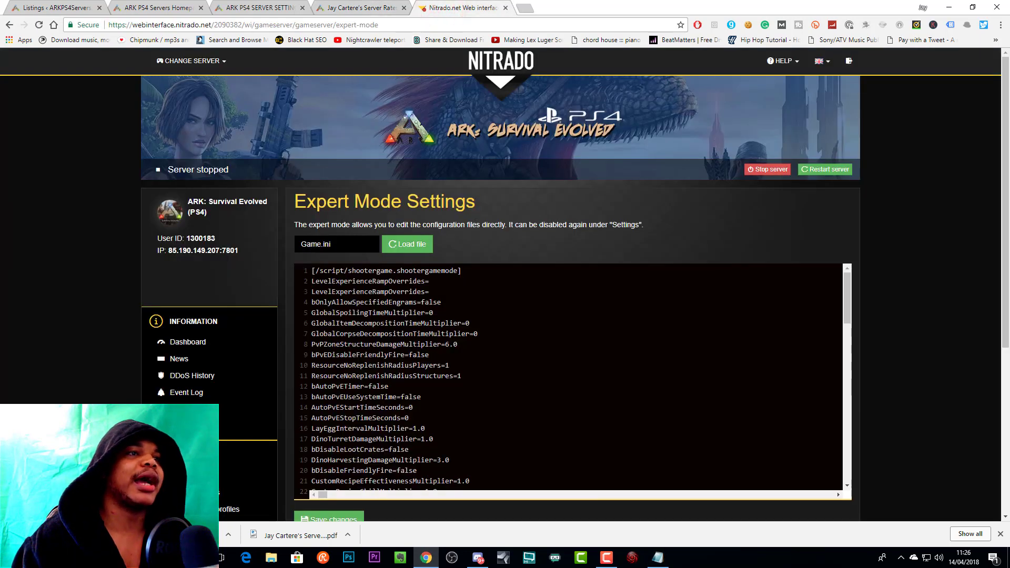
Replace all Game.ini text with the copied server rates code and check the LevelExperienceRampOverrides lines.
click(378, 323)
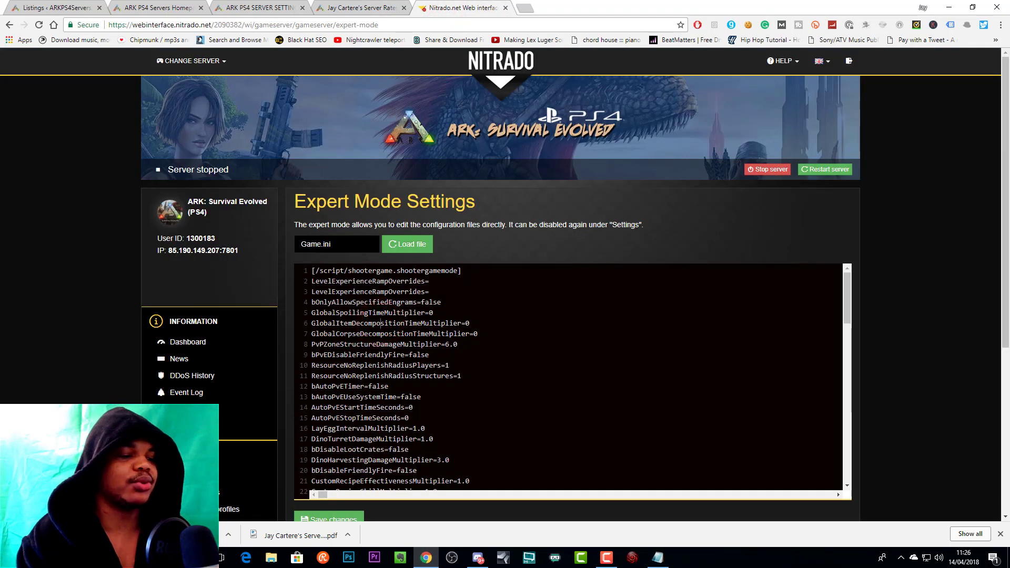
key(ctrl+a)
key(ctrl+v)
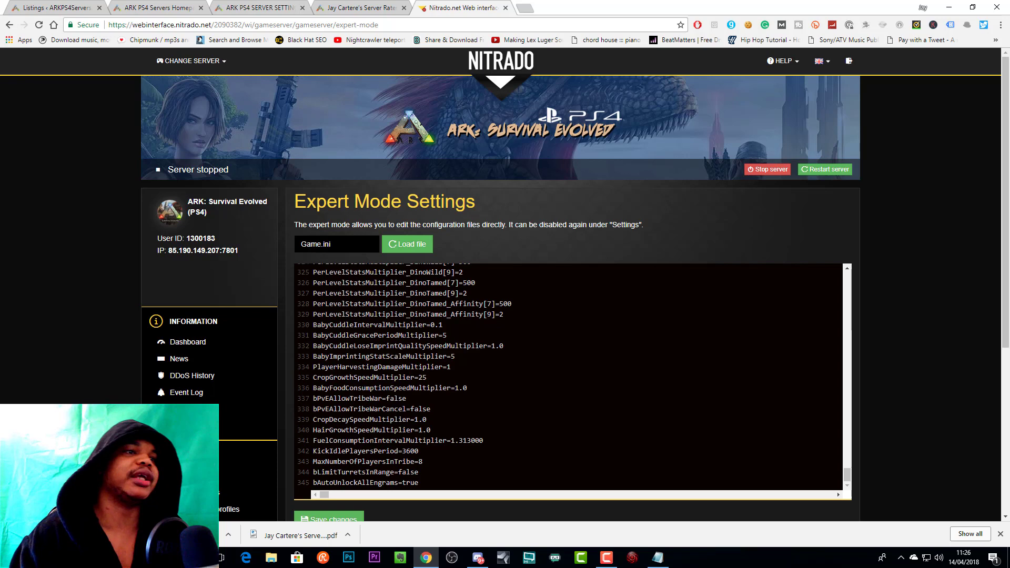
scroll(572, 376, up, 20)
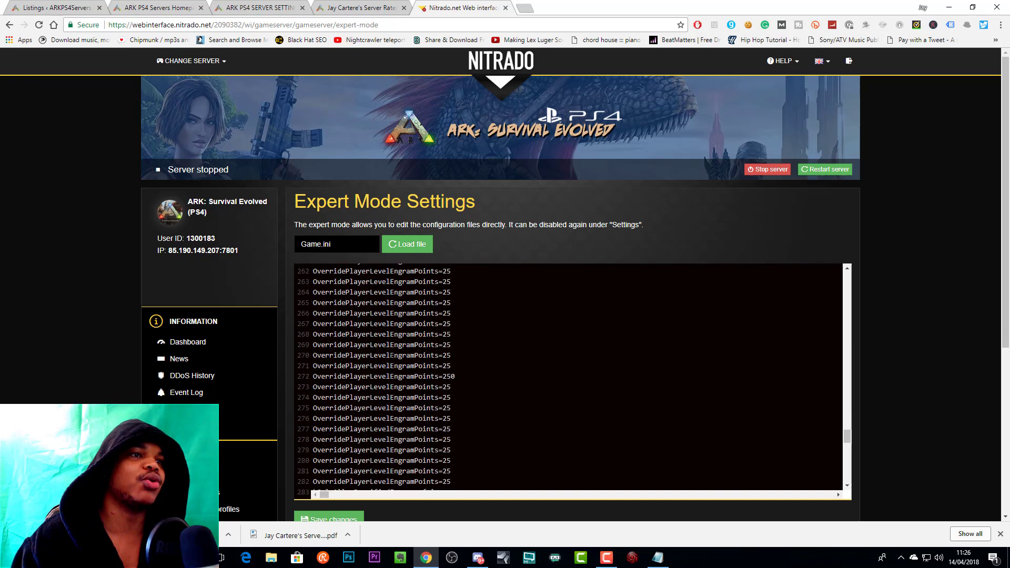
scroll(572, 375, up, 20)
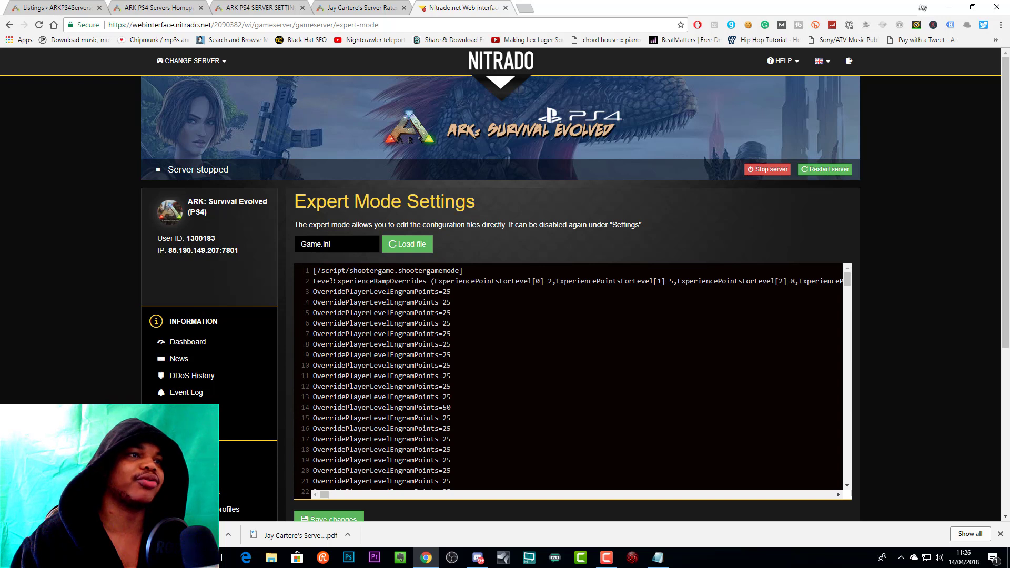
drag(313, 281, 869, 299)
click(361, 281)
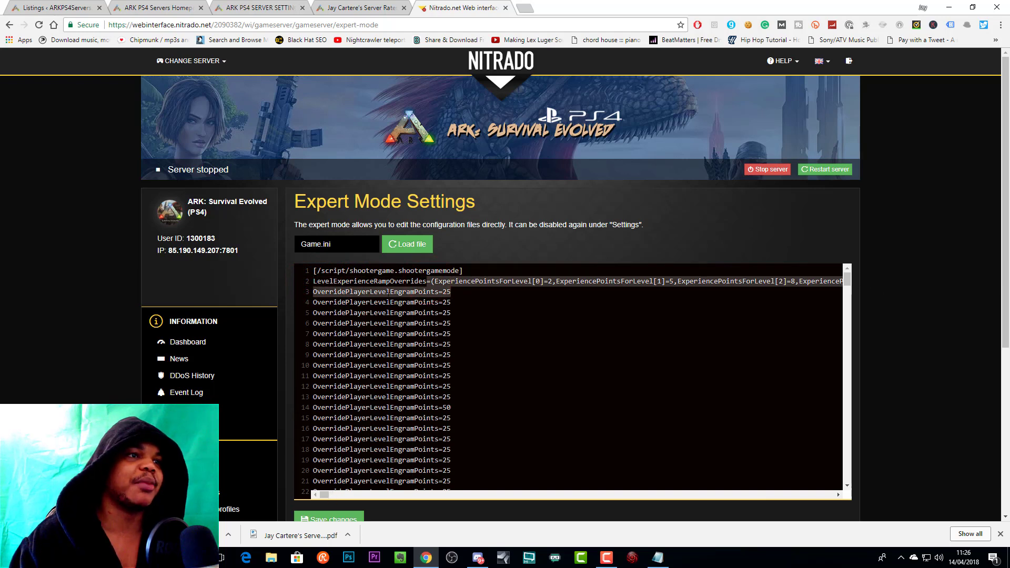
drag(326, 493, 310, 522)
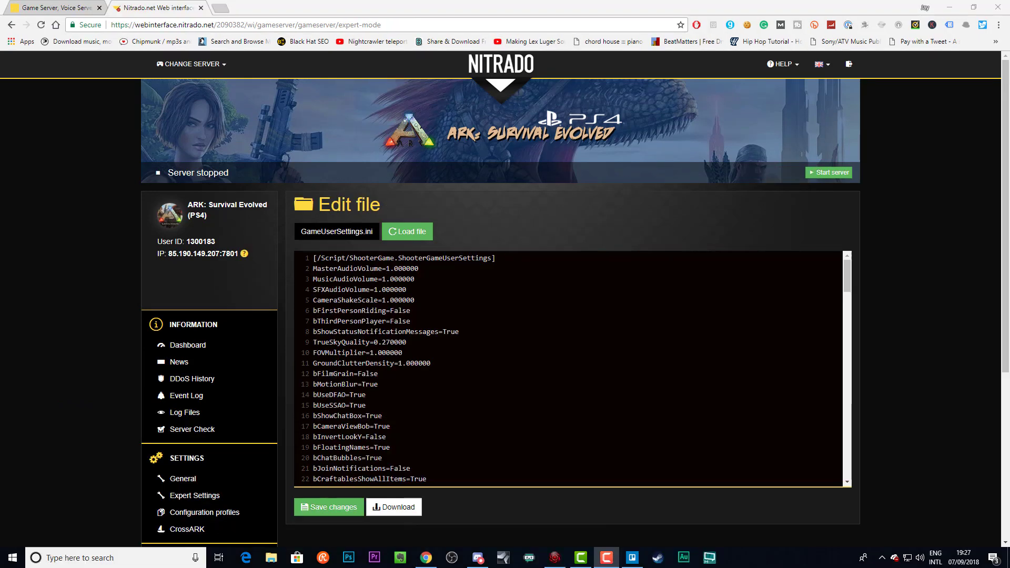
In the General settings, turn on Enable Admin Log and Activate Admin Tribe Logs.
scroll(568, 368, down, 5)
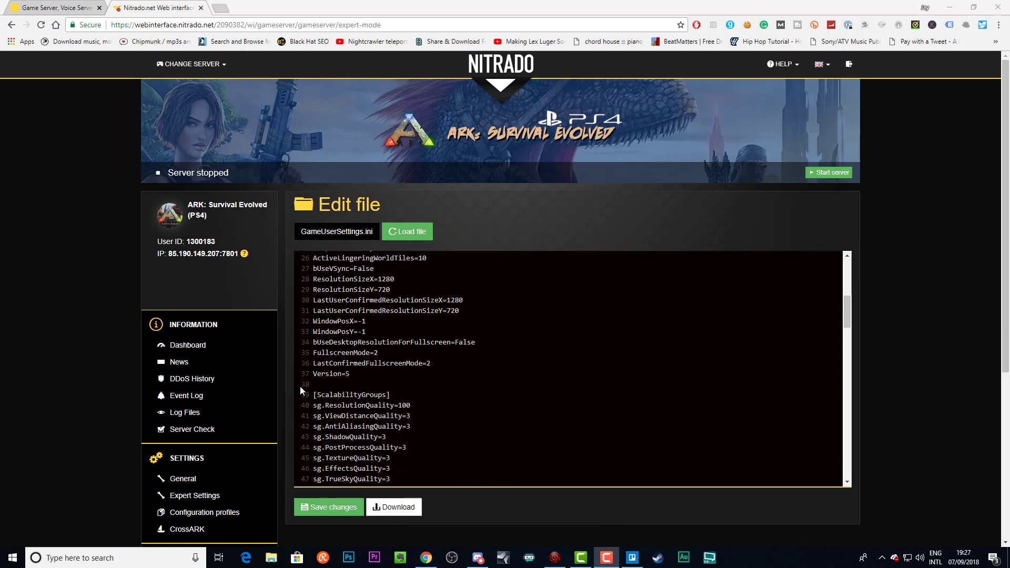
click(183, 479)
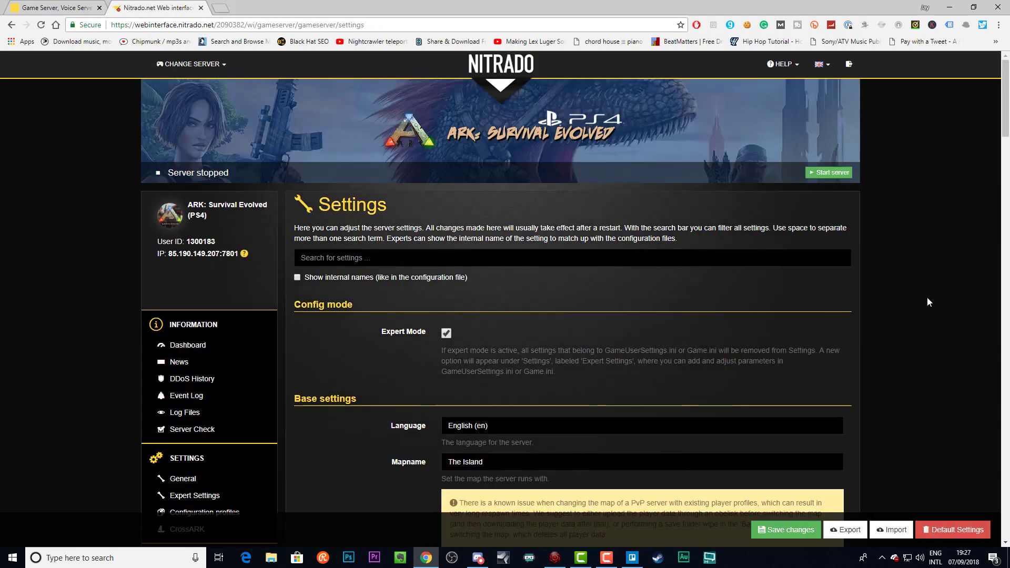
scroll(927, 298, down, 4)
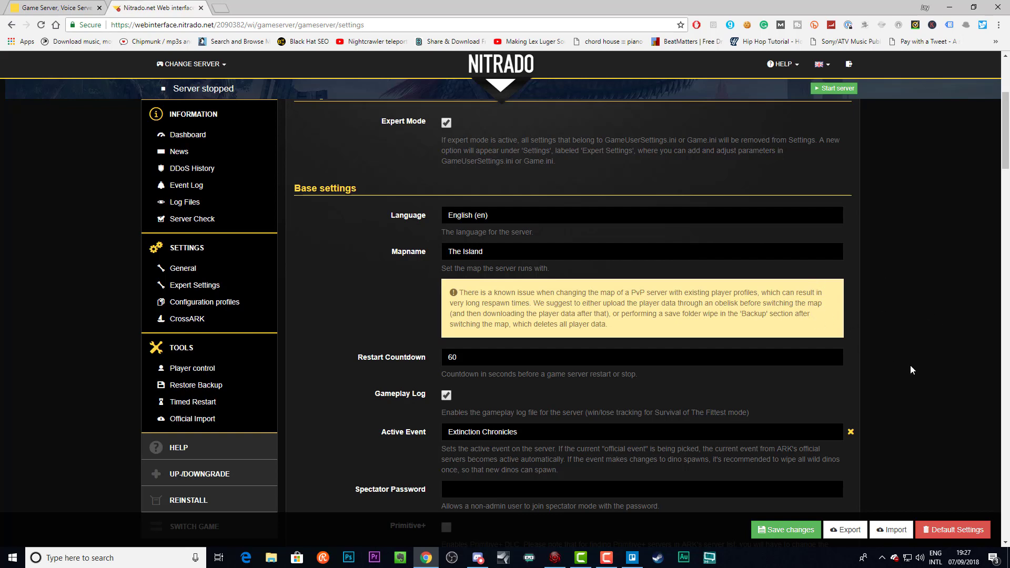
scroll(925, 350, down, 3)
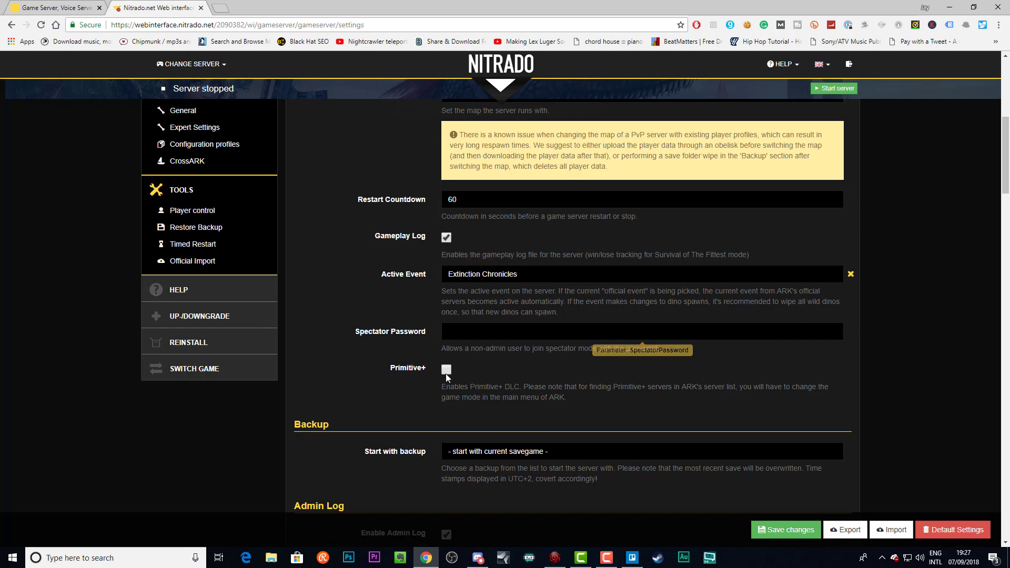
scroll(415, 349, down, 3)
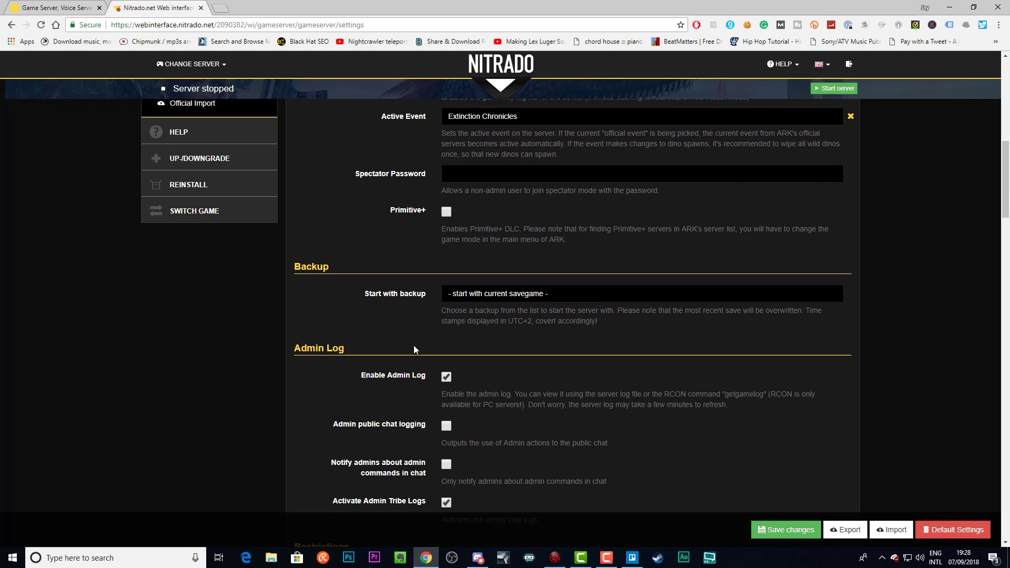
scroll(418, 316, down, 2)
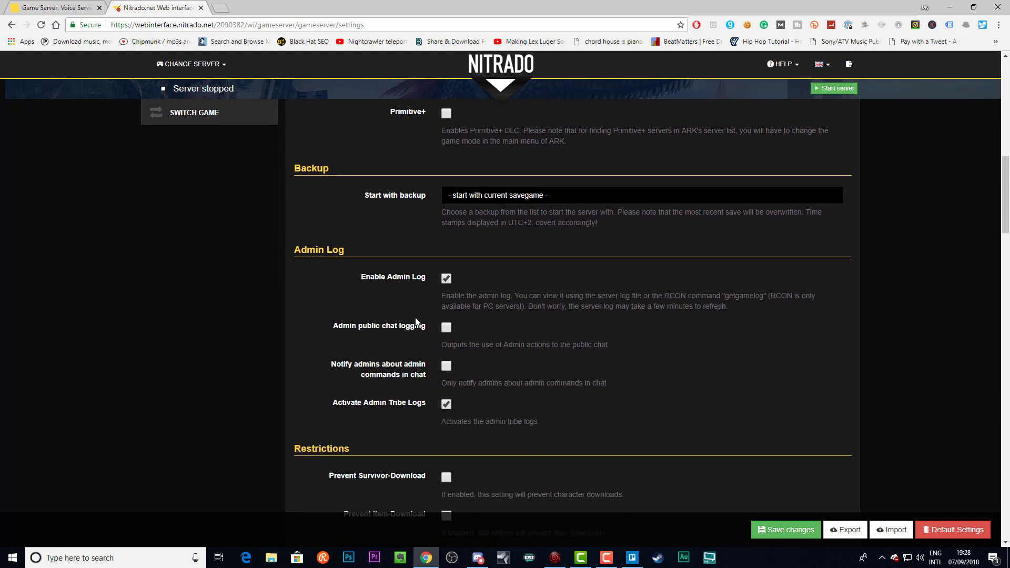
click(446, 271)
scroll(405, 300, down, 2)
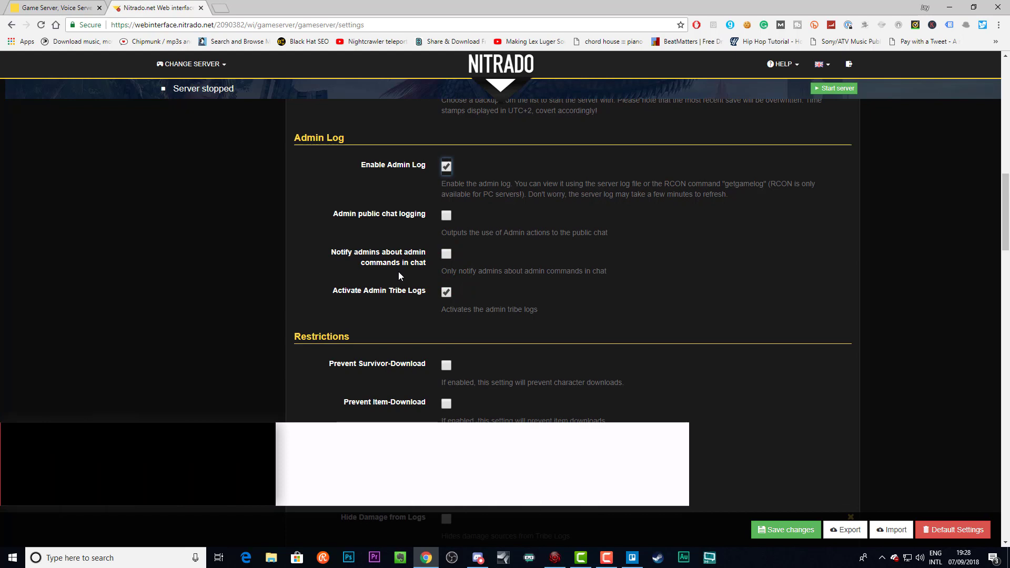
click(445, 291)
Enable Prevent Survivor-Download, Prevent Item-Download and Prevent Dino-Download under Restrictions.
scroll(341, 275, down, 3)
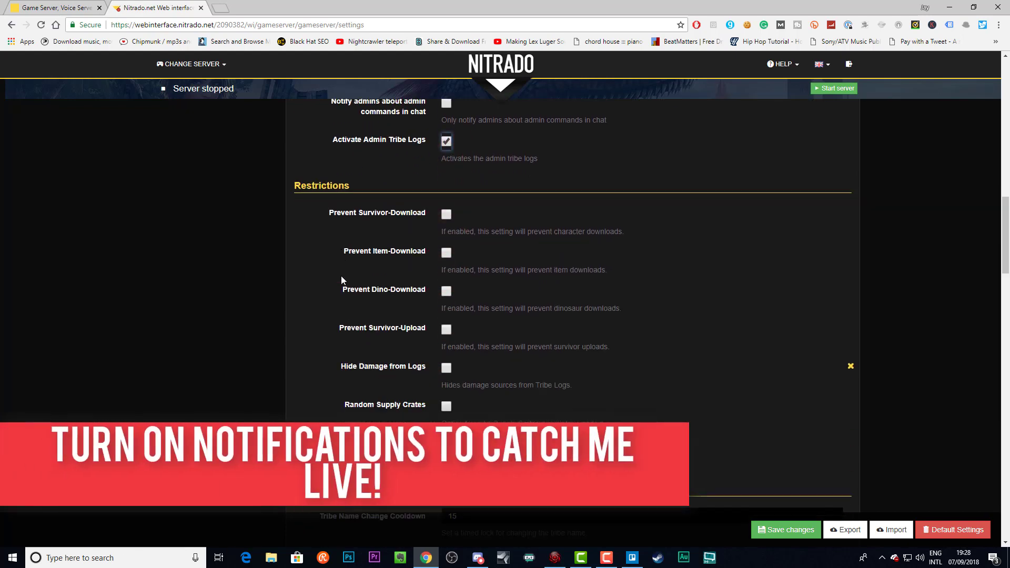
click(447, 207)
click(447, 247)
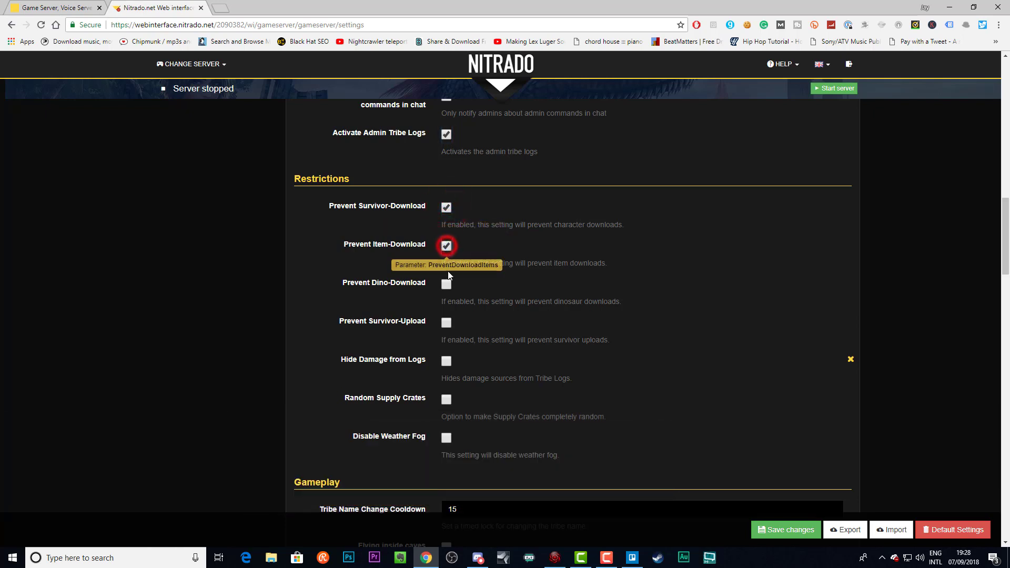
click(446, 284)
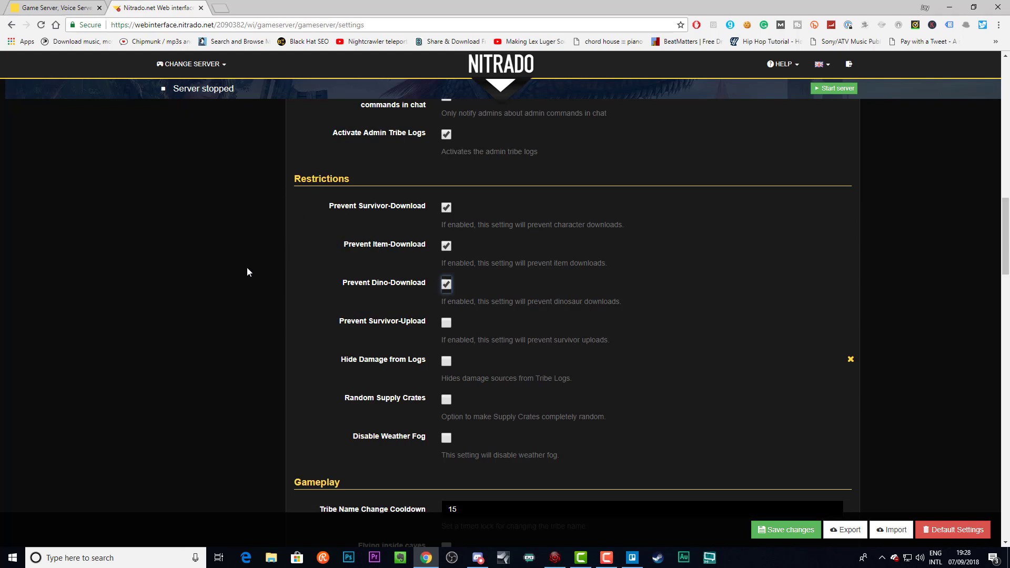
Enable Flying inside caves in the Gameplay settings.
scroll(247, 270, down, 1)
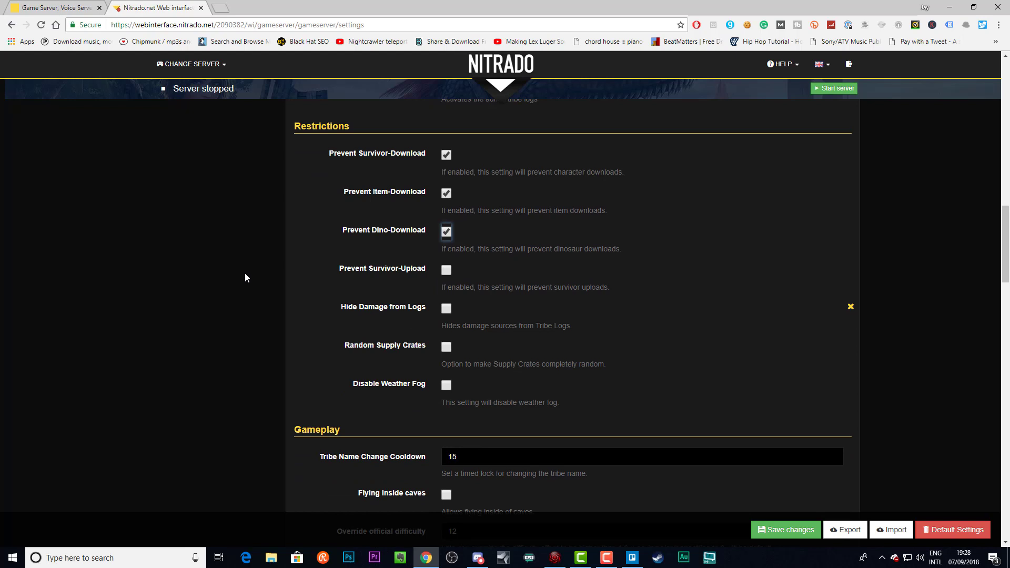
scroll(245, 274, down, 1)
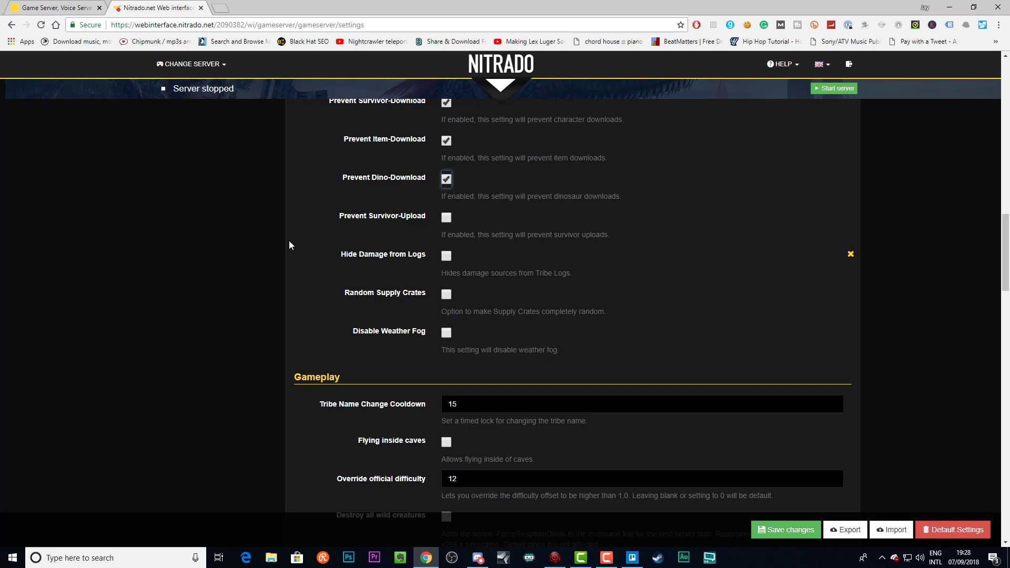
scroll(273, 255, down, 1)
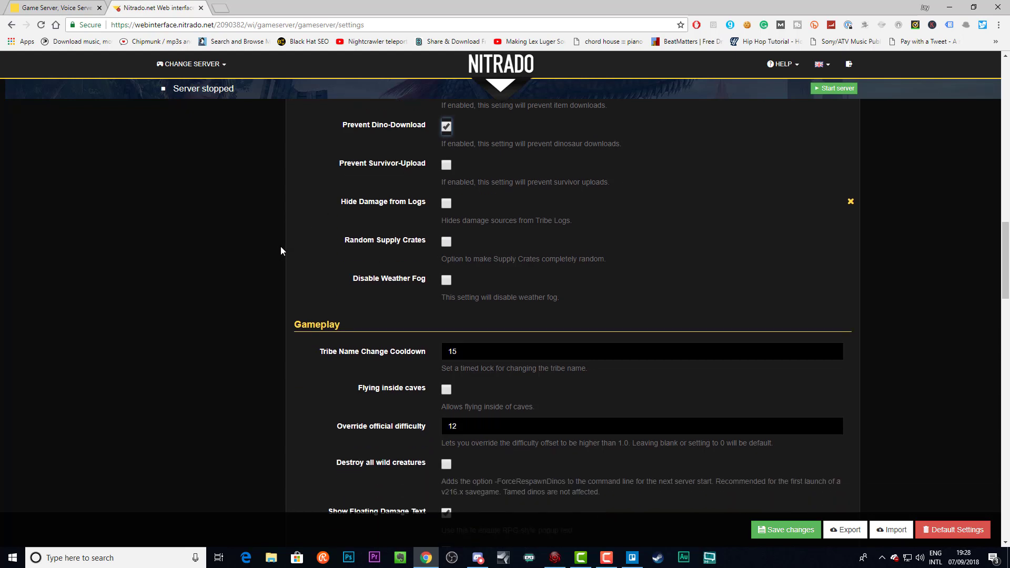
scroll(414, 261, down, 1)
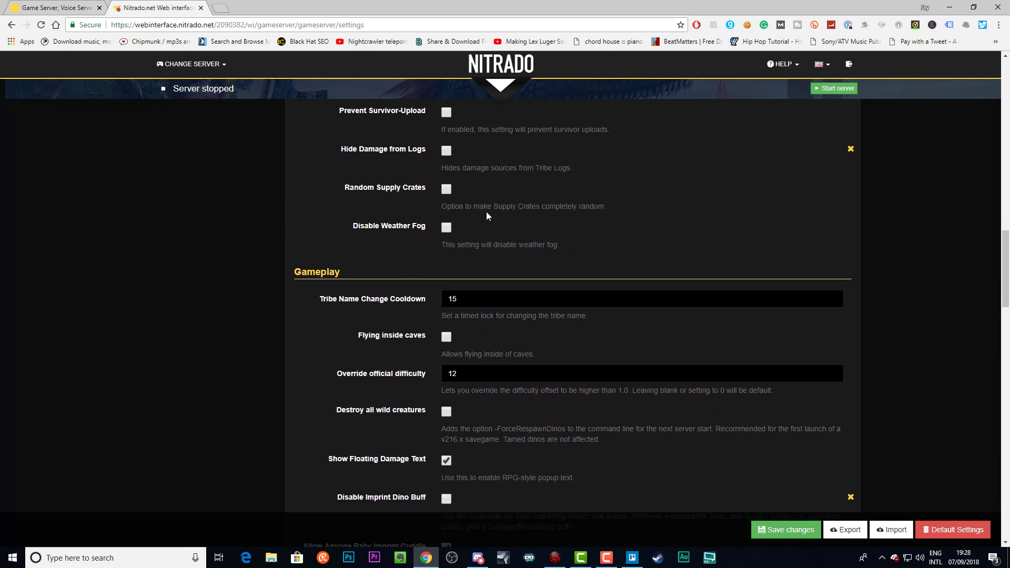
scroll(361, 253, down, 1)
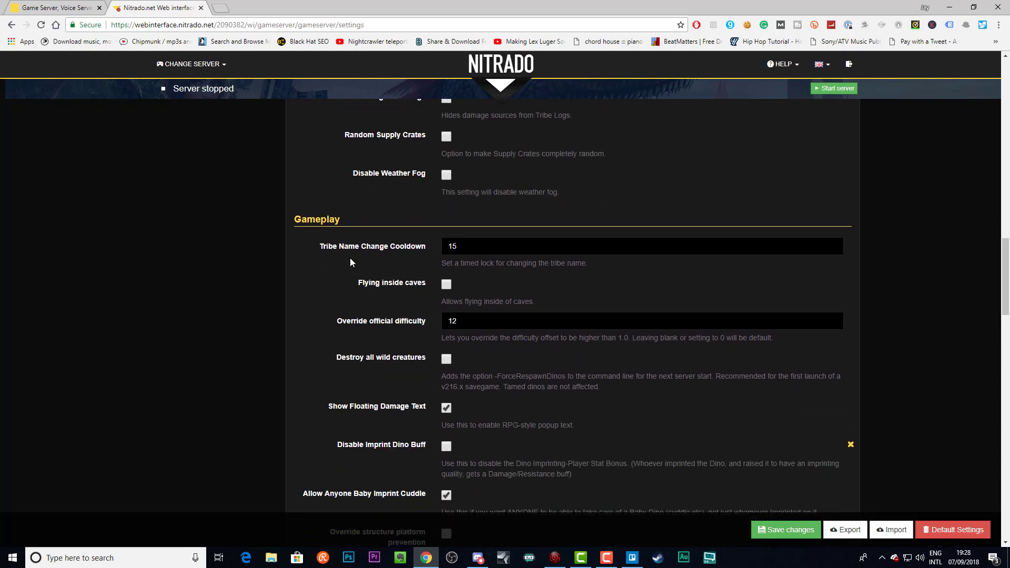
scroll(421, 247, down, 1)
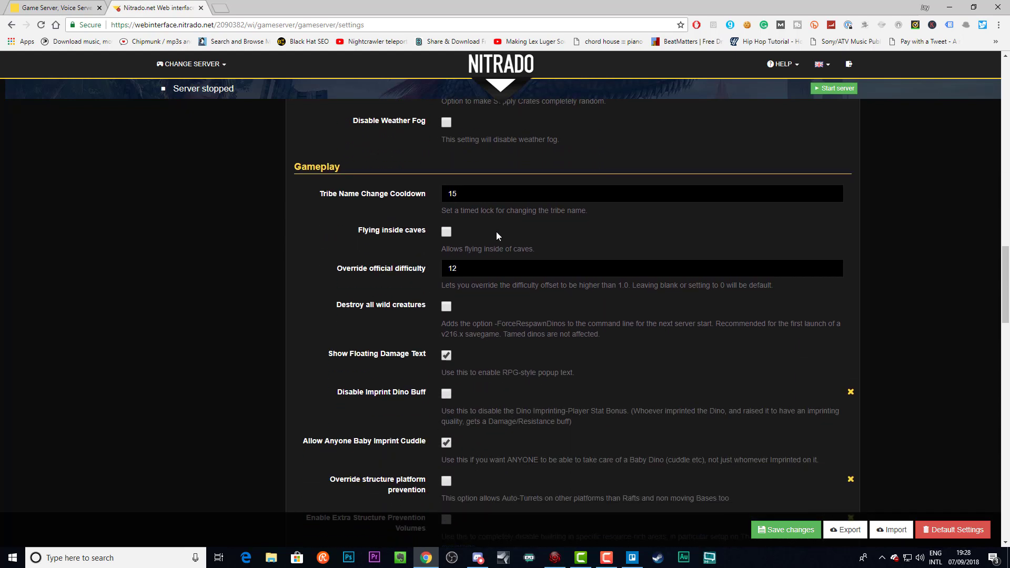
click(445, 232)
Select the Override official difficulty value of 12.
scroll(421, 257, down, 1)
click(471, 216)
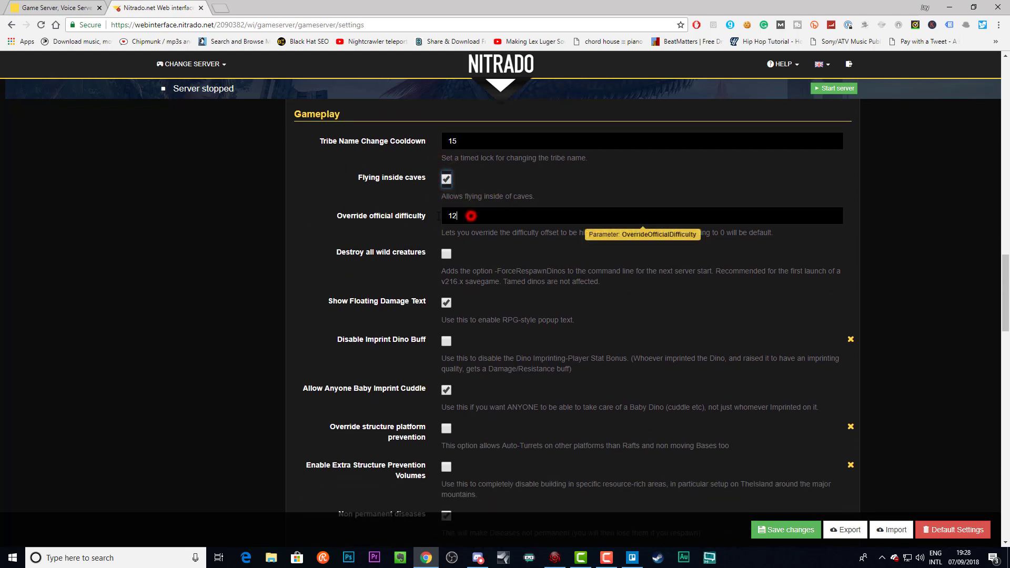
double_click(470, 216)
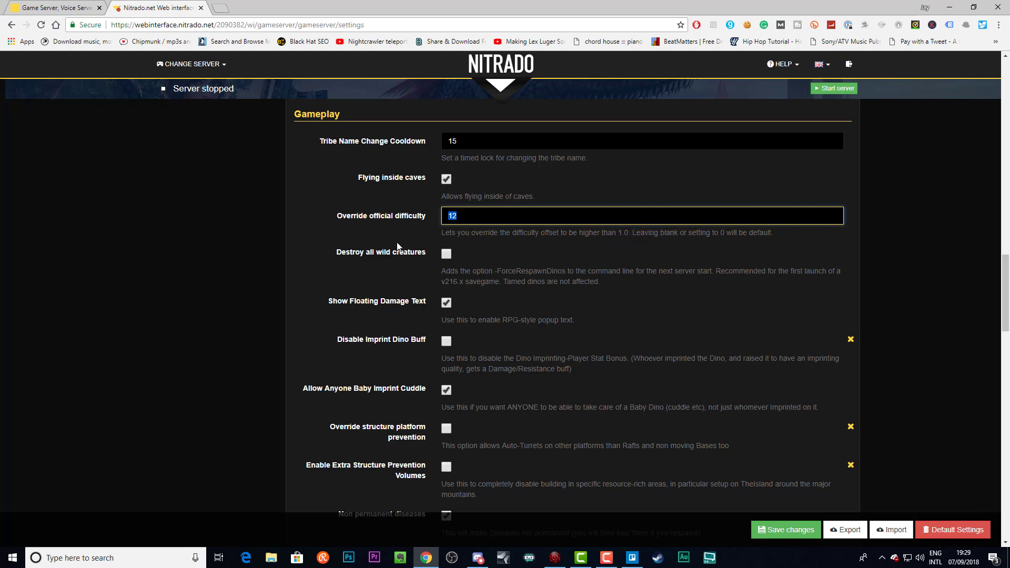
scroll(397, 246, down, 2)
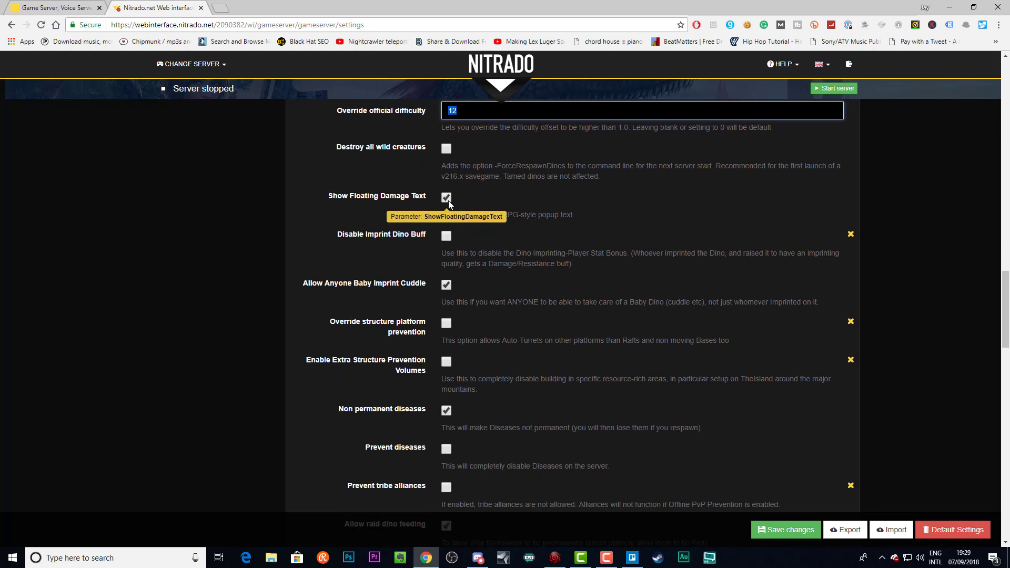
scroll(370, 199, down, 1)
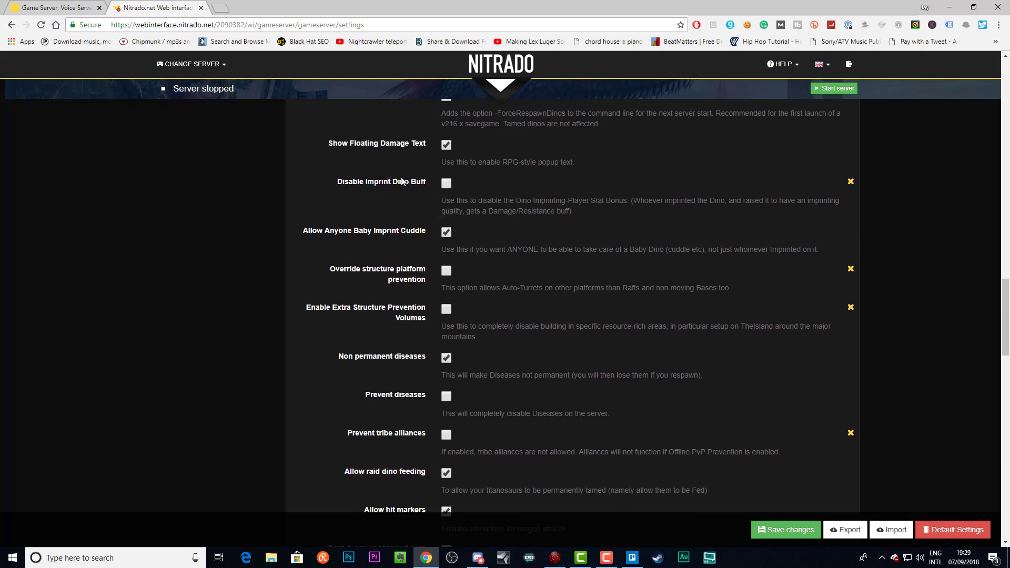
scroll(377, 197, down, 1)
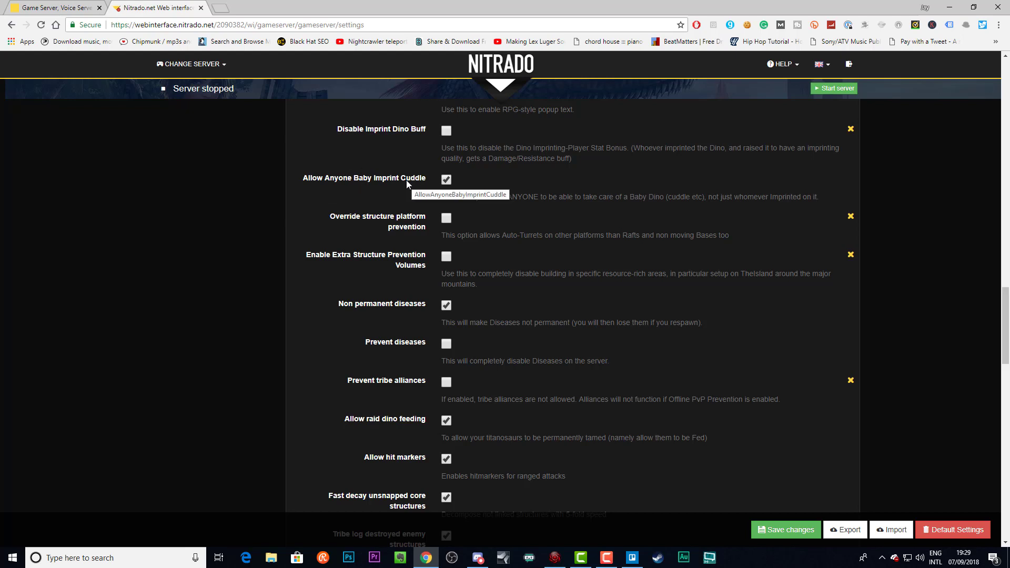
scroll(382, 187, down, 1)
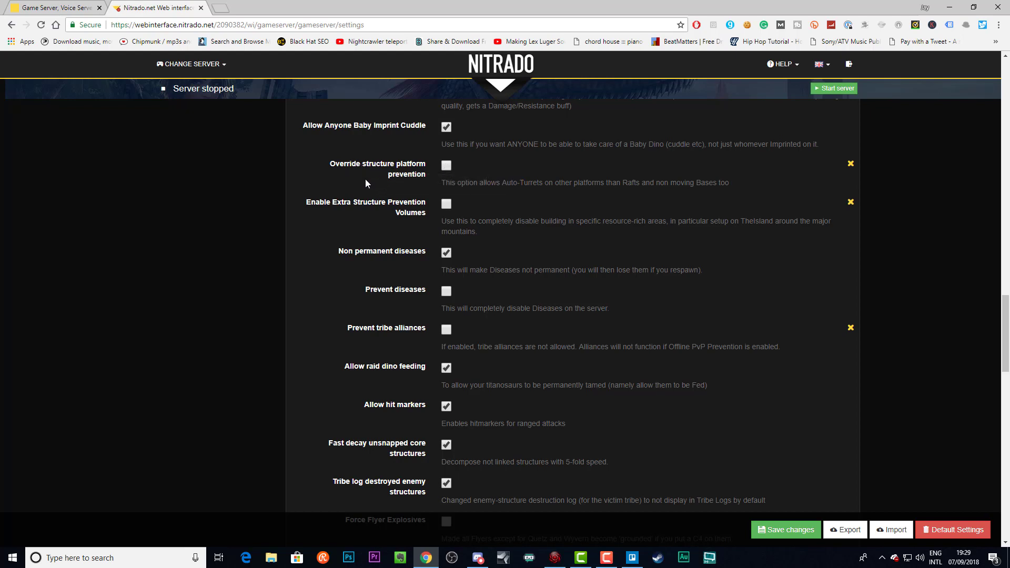
scroll(366, 182, down, 1)
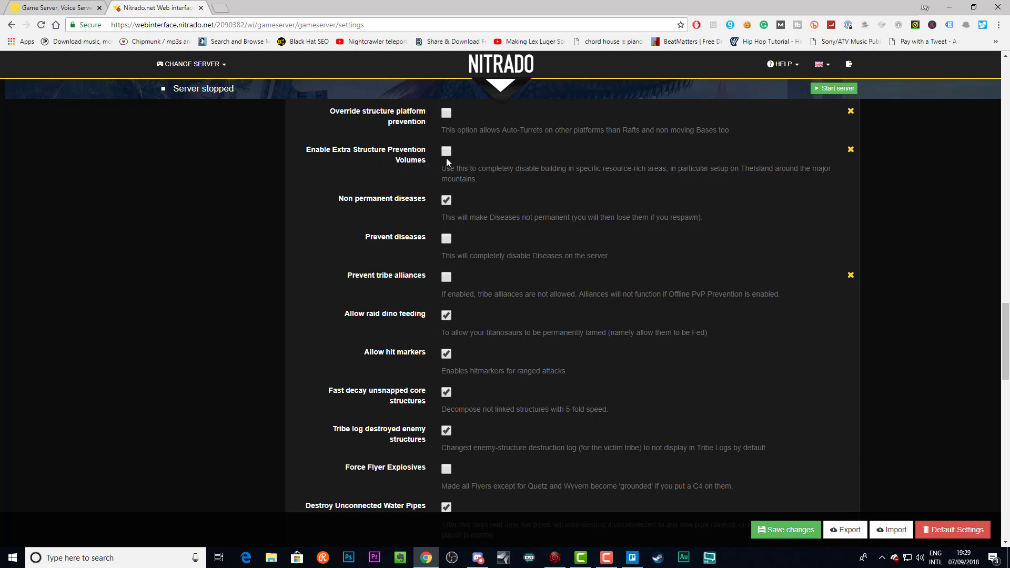
scroll(446, 152, down, 1)
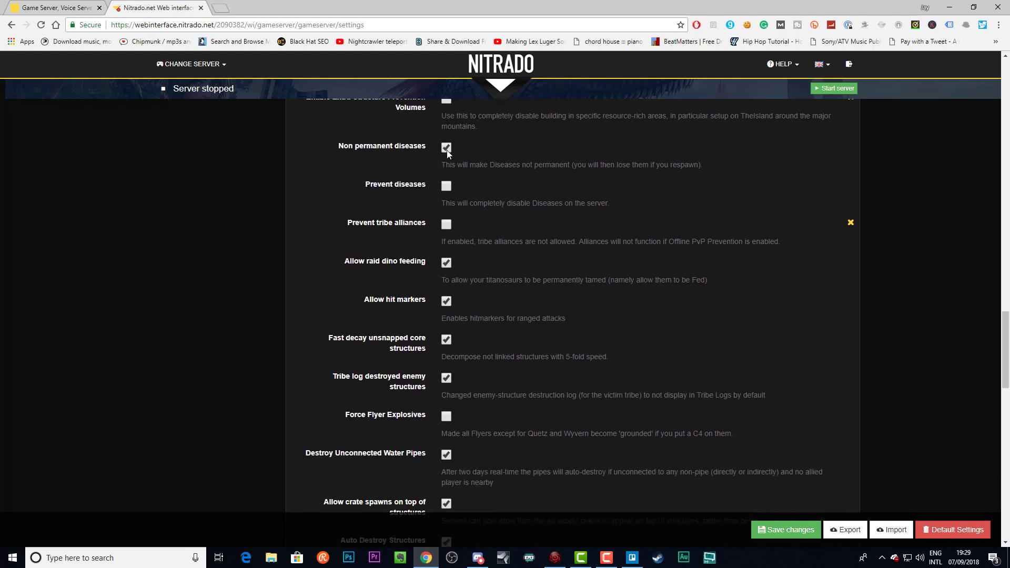
scroll(406, 166, down, 1)
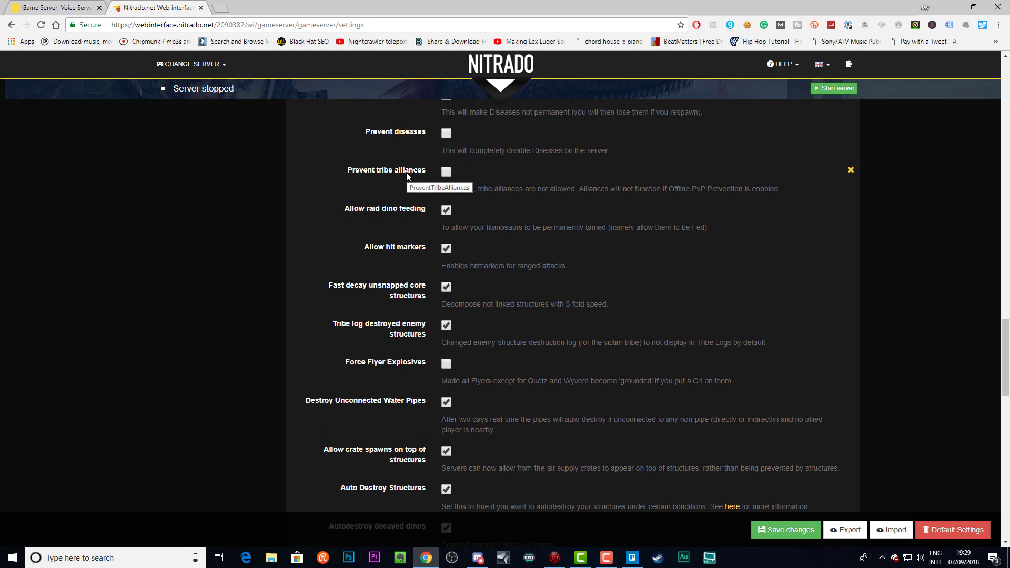
scroll(406, 172, down, 1)
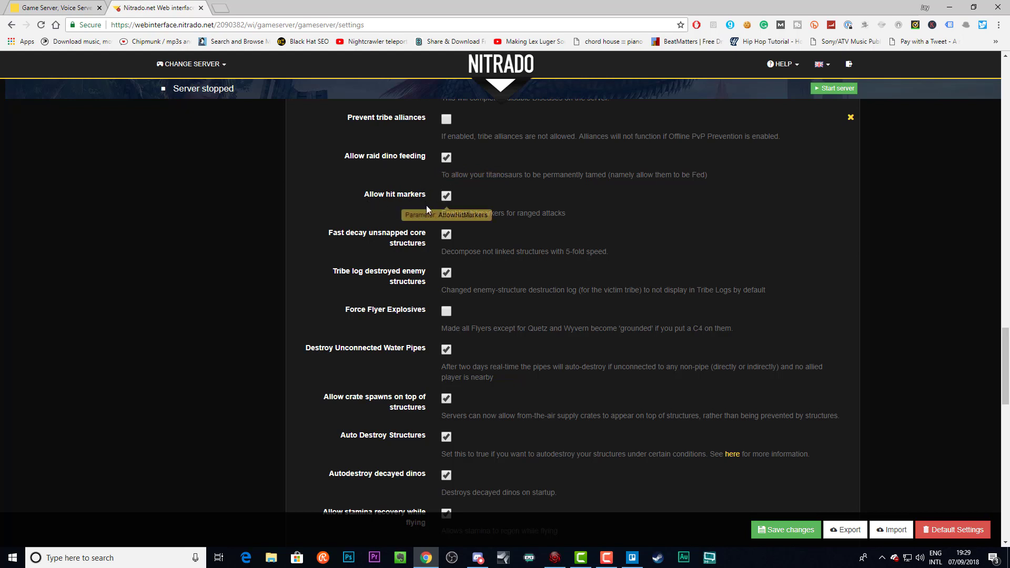
scroll(424, 208, down, 1)
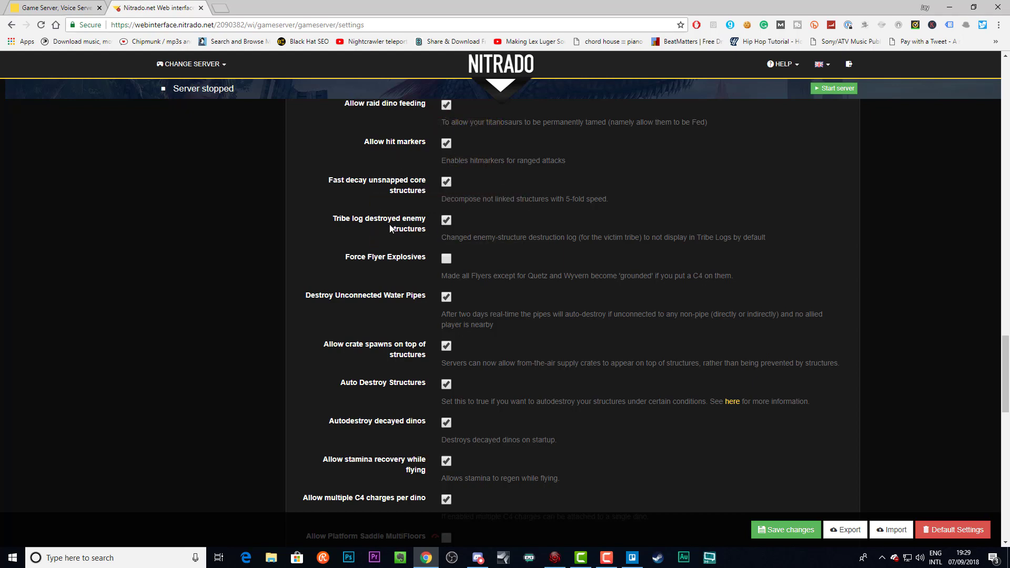
scroll(330, 233, down, 1)
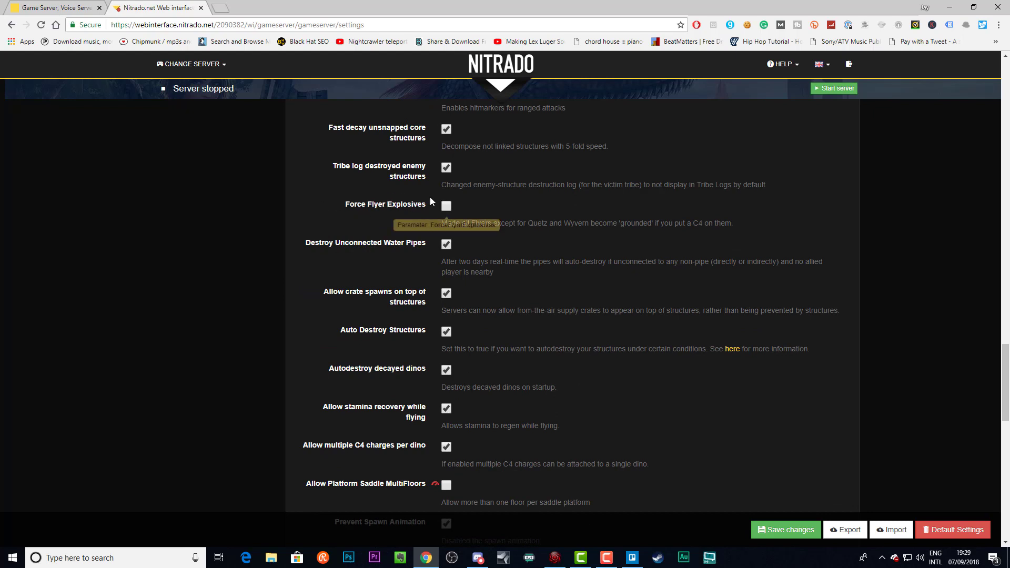
Review the PvE and Multiplier sections down to the bottom, then save the changes.
scroll(356, 226, down, 1)
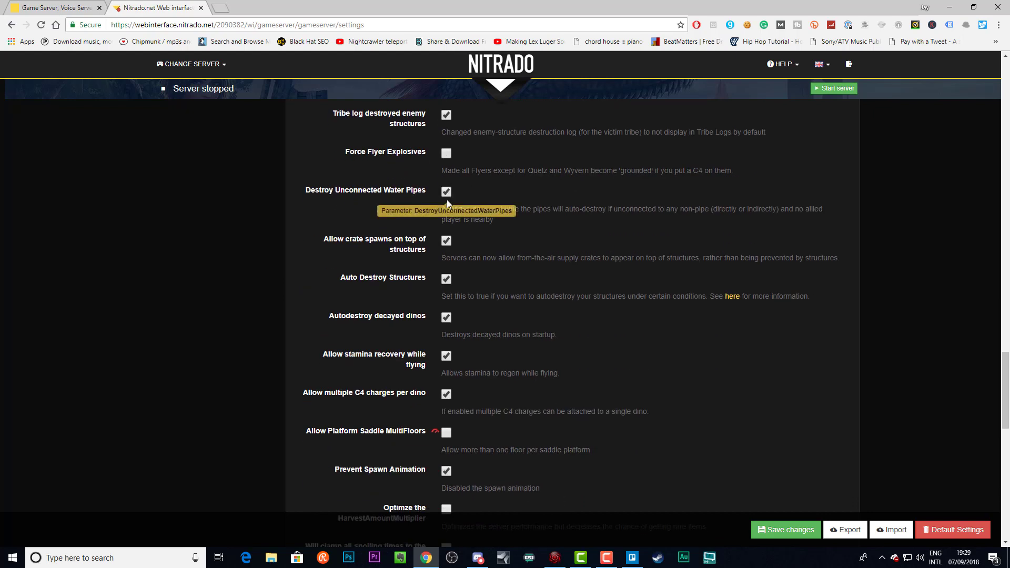
scroll(362, 208, down, 1)
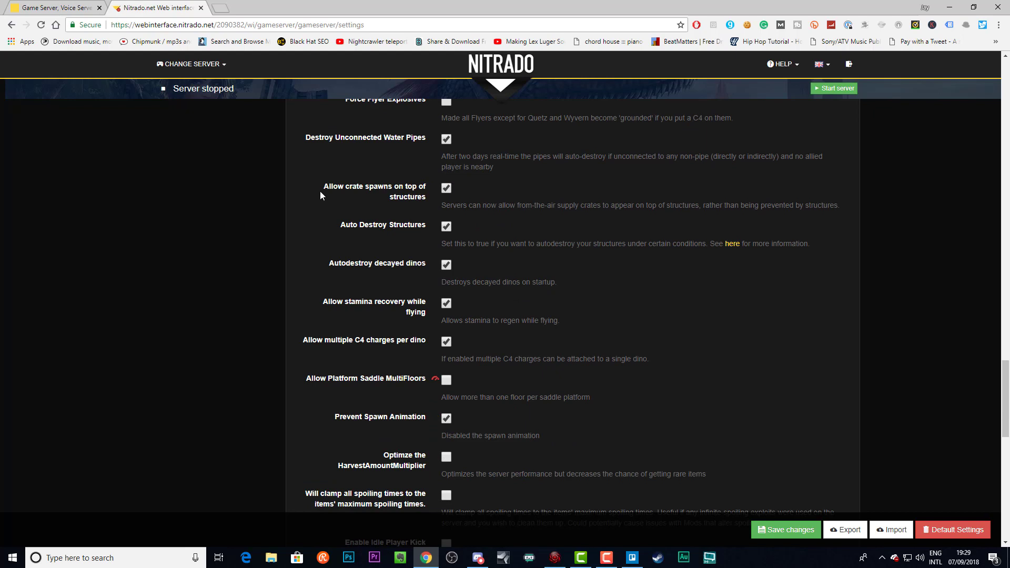
scroll(399, 182, down, 1)
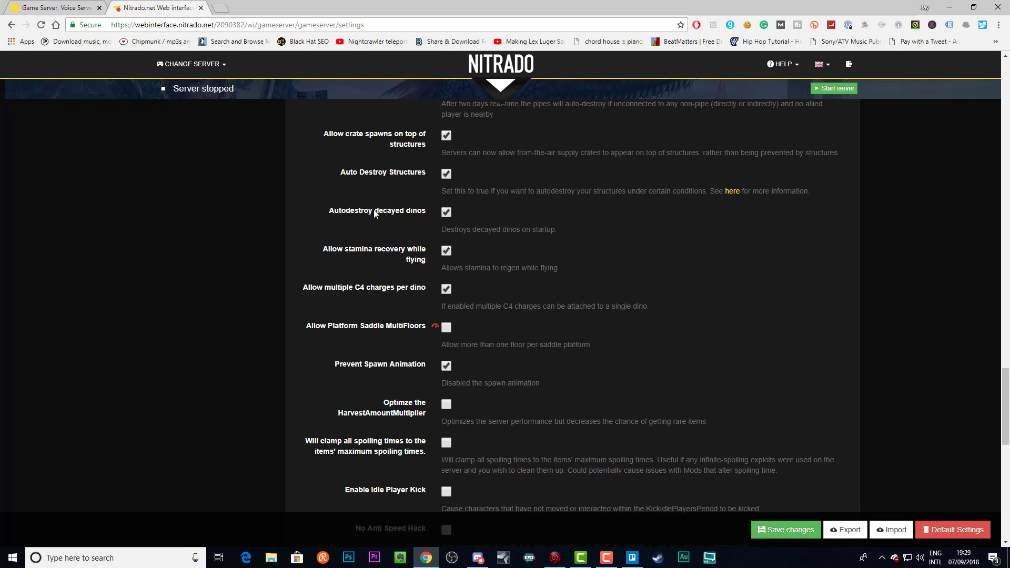
scroll(374, 212, down, 3)
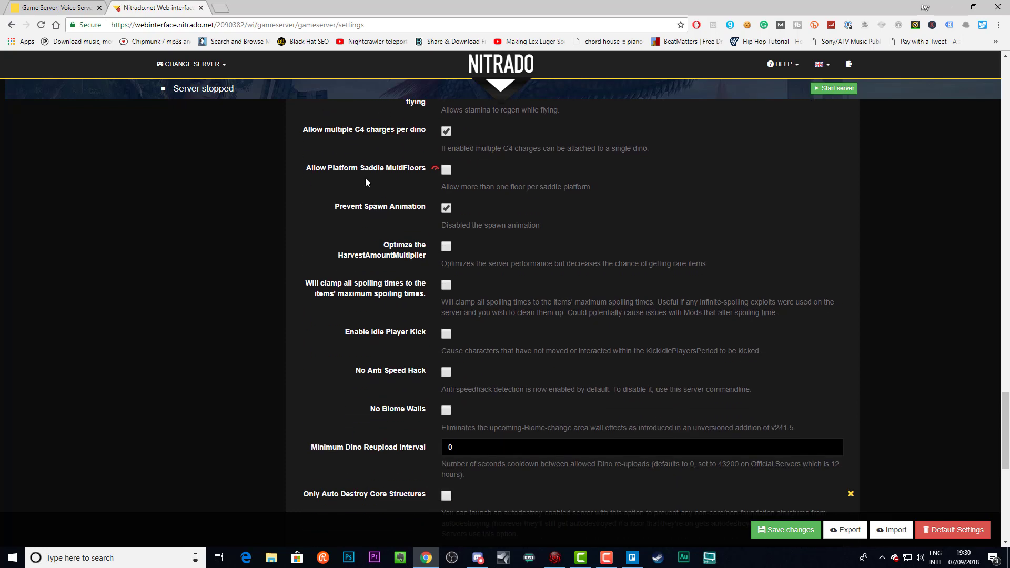
scroll(393, 201, down, 2)
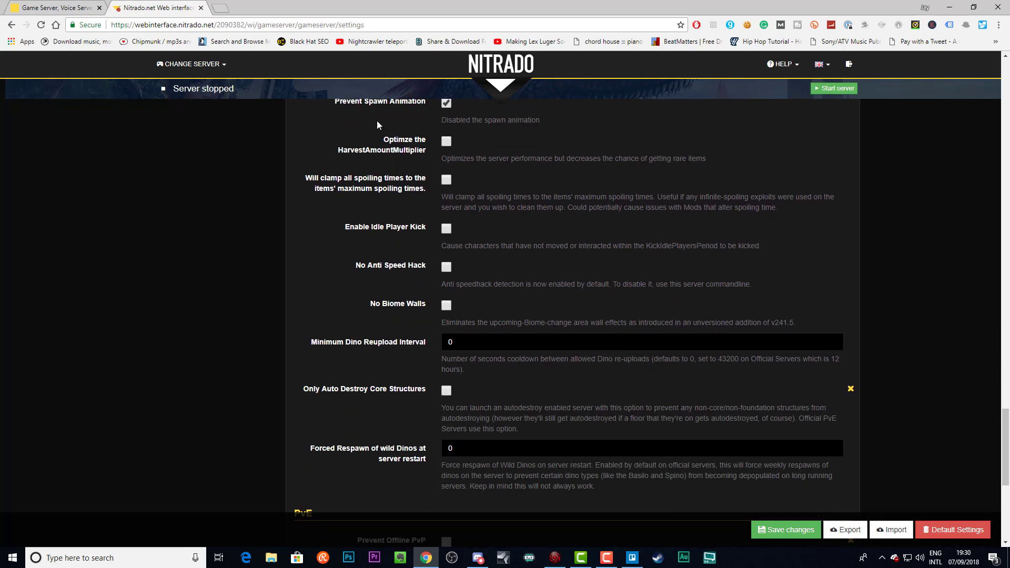
scroll(405, 139, up, 1)
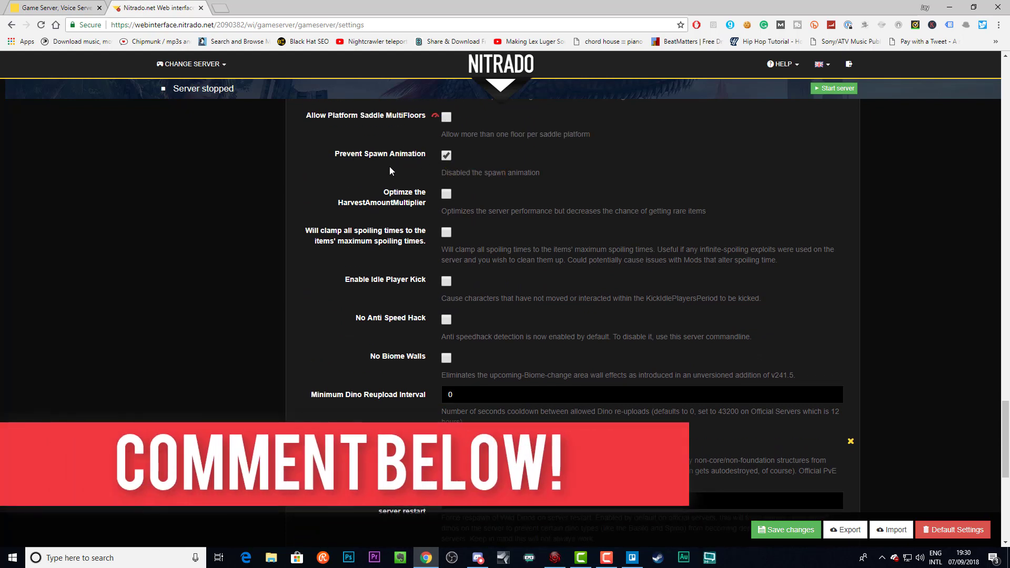
scroll(434, 159, down, 2)
scroll(437, 153, up, 1)
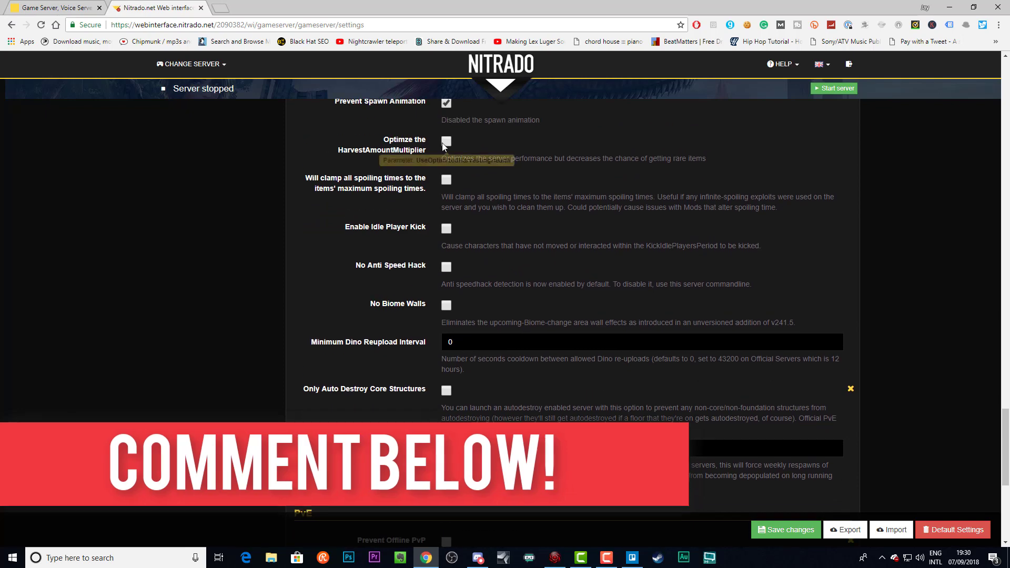
scroll(452, 392, down, 6)
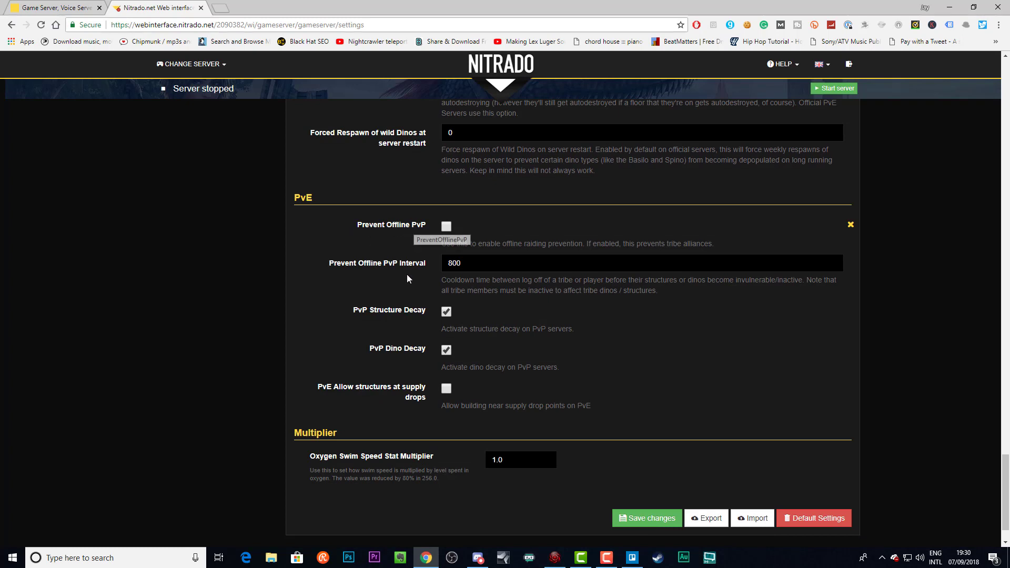
scroll(384, 247, down, 1)
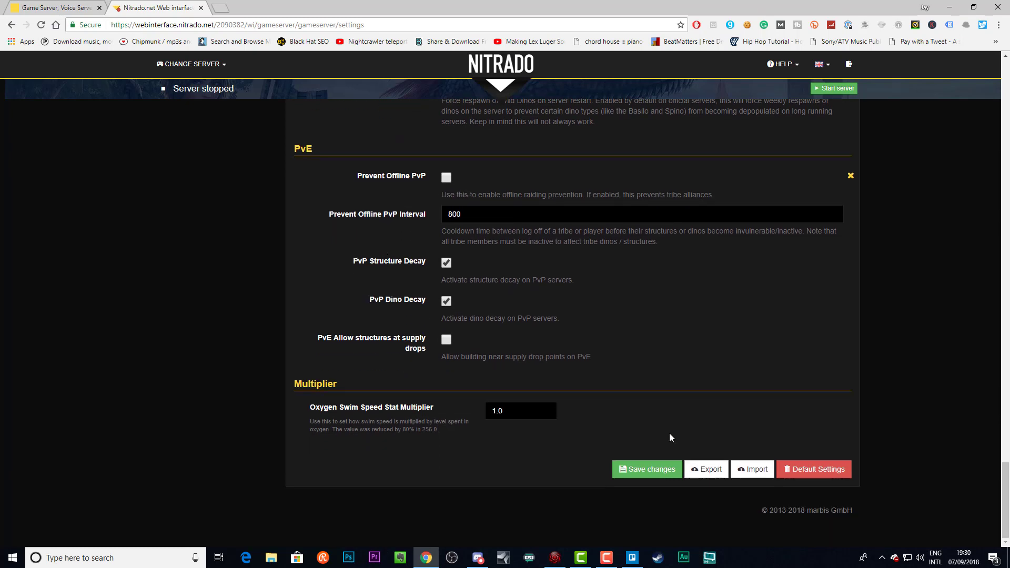
click(643, 470)
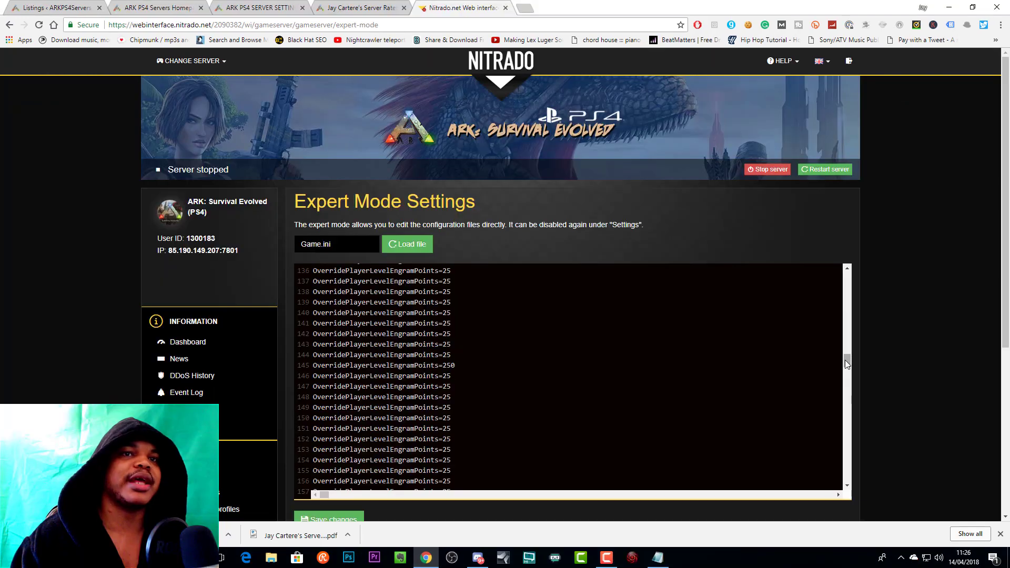
Check the end of Game.ini, then switch to the ARK PS4 Servers homepage tab.
drag(845, 361, 846, 484)
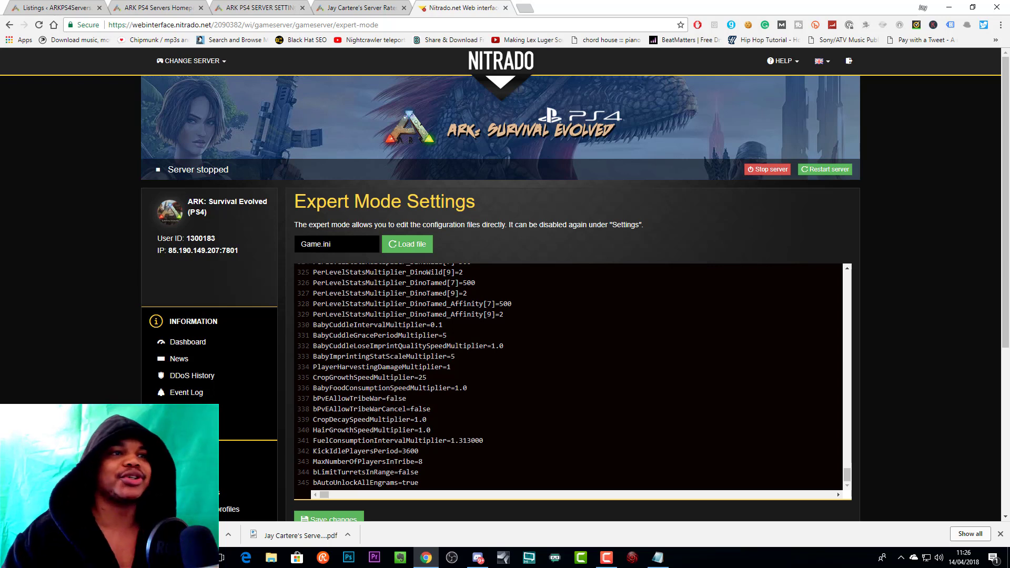
scroll(342, 476, down, 1)
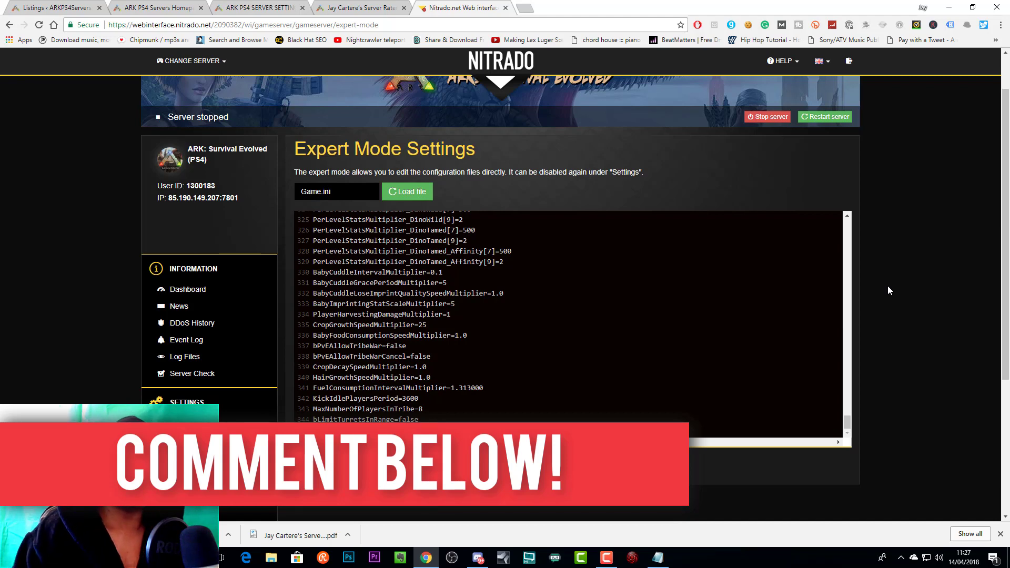
click(158, 7)
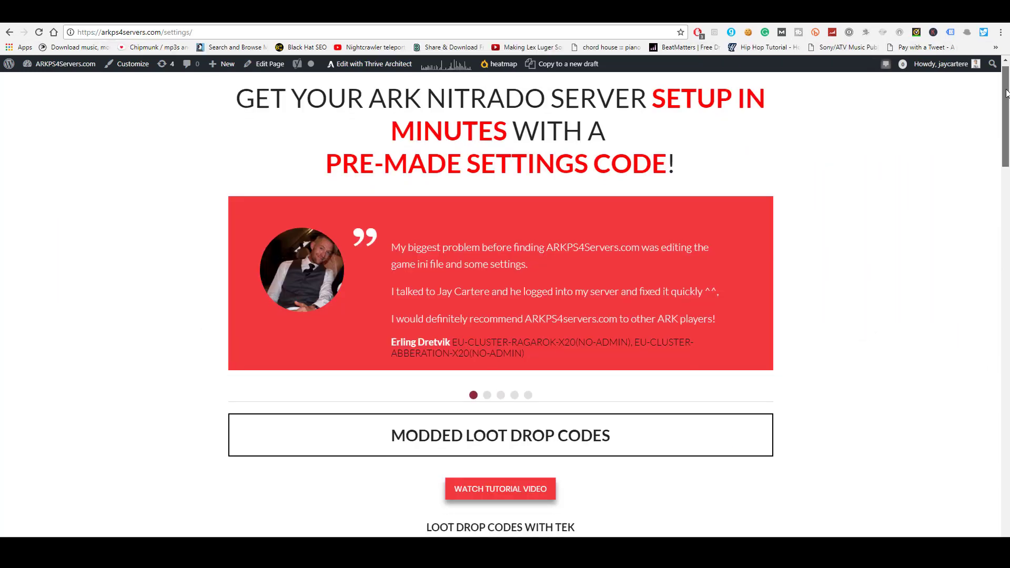
Scroll through the site owner's member profile wall on ARKPS4Servers.com.
drag(1005, 95, 1006, 161)
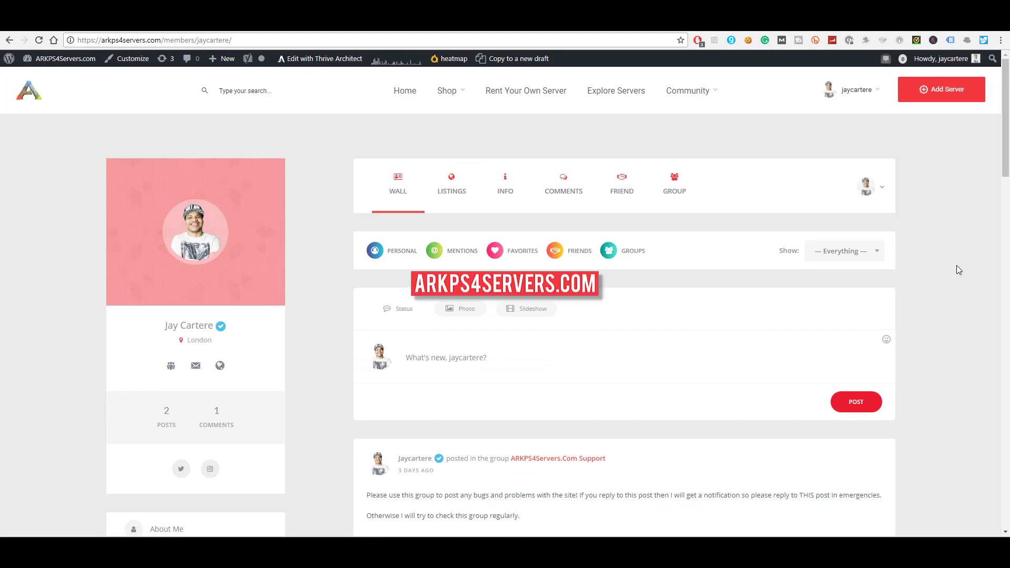
scroll(956, 265, down, 2)
scroll(957, 266, down, 5)
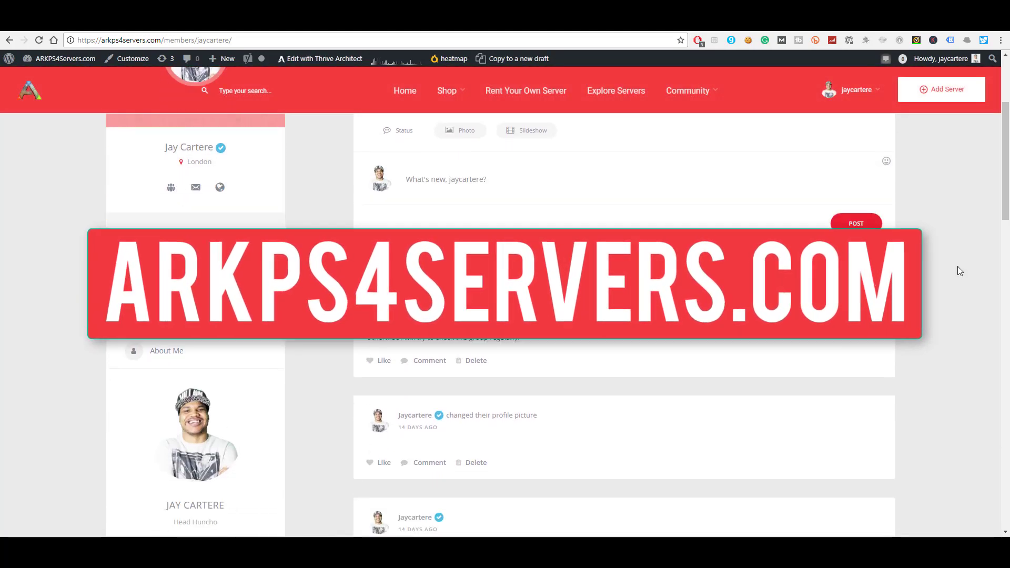